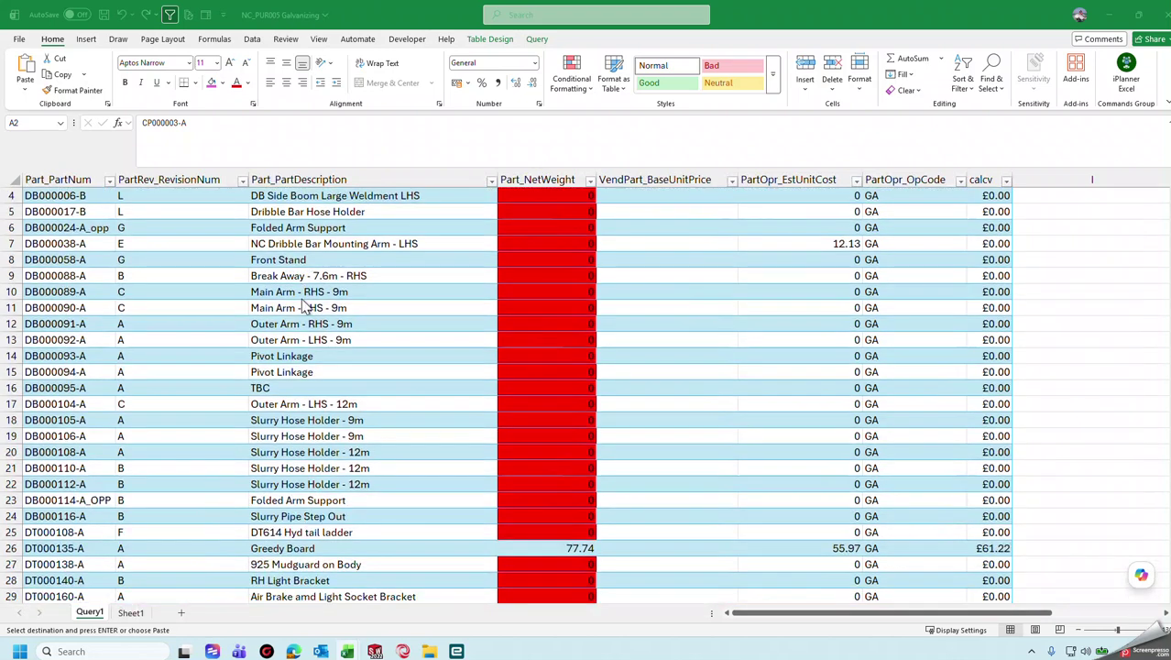
Select part CP000003-A in the spreadsheet, then switch to SOLIDWORKS and open its standard BOM in CADLink.
{"action": "scroll", "coordinate": [295, 302], "scroll_direction": "up", "scroll_amount": 1}
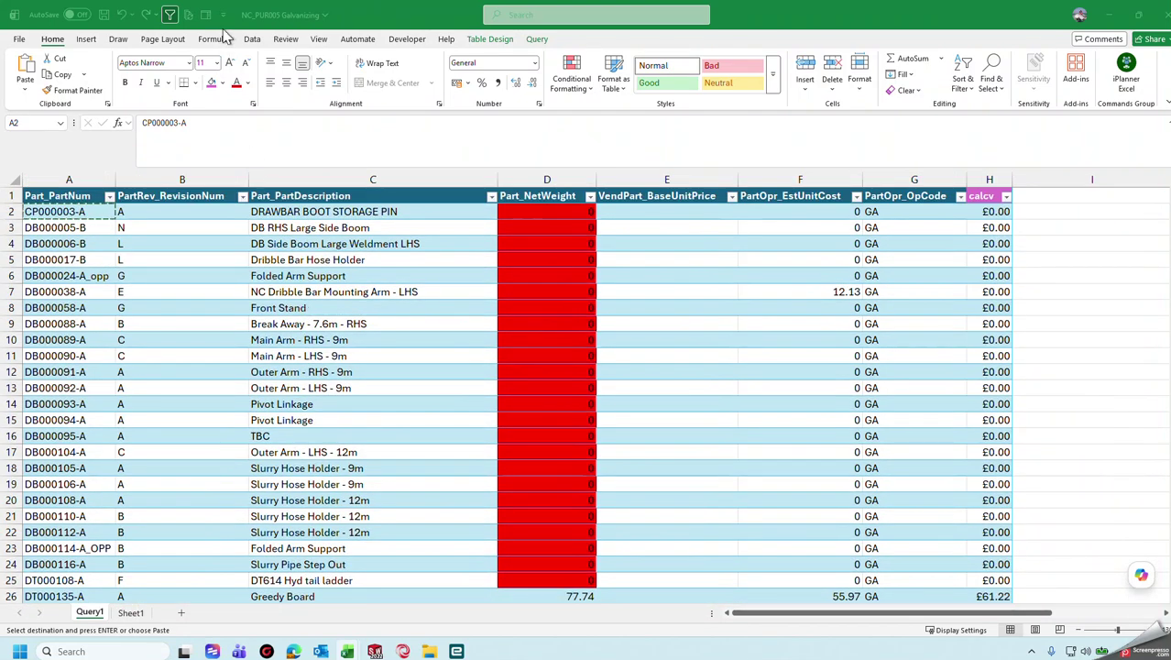
{"action": "left_click", "coordinate": [98, 213]}
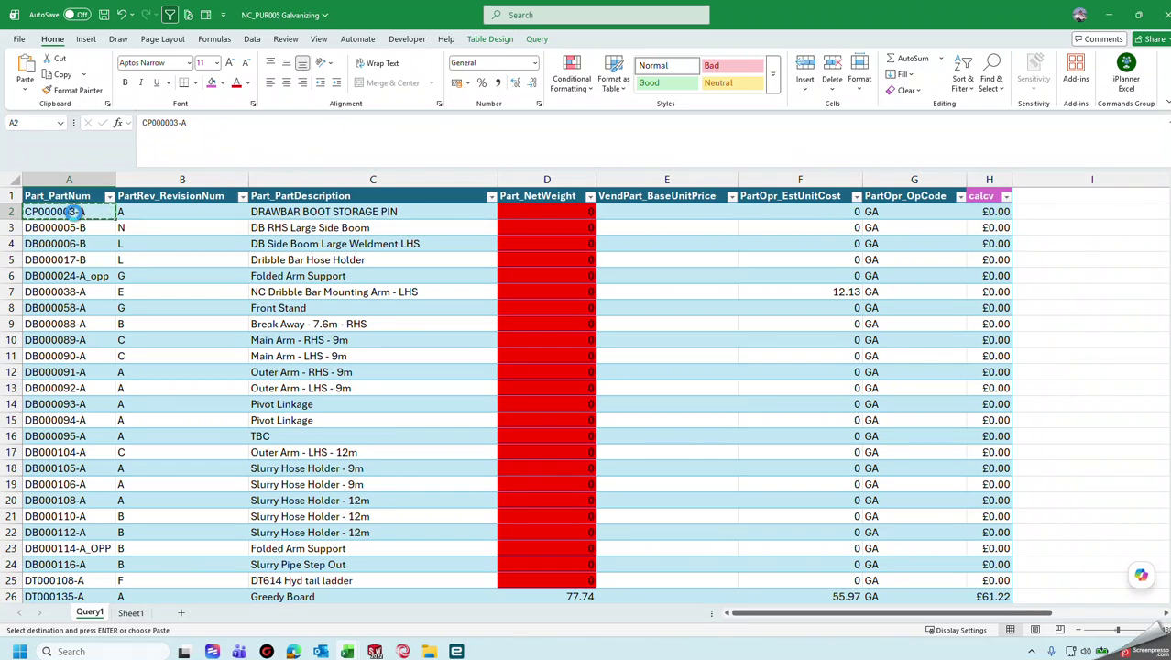
{"action": "left_click", "coordinate": [375, 650]}
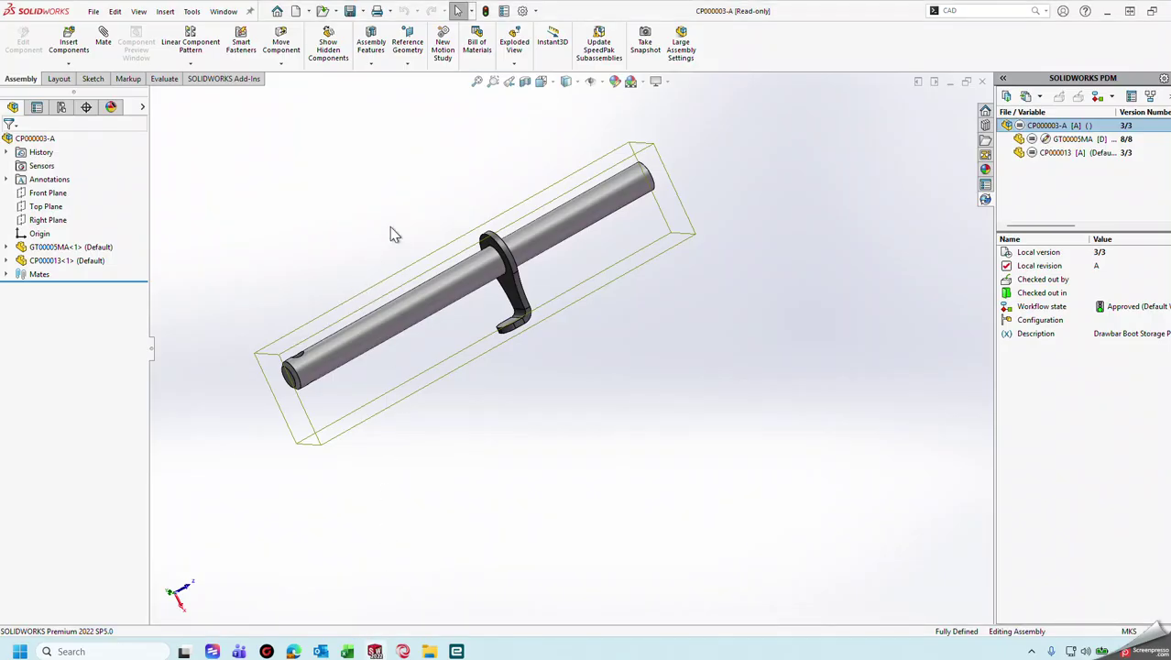
{"action": "left_click", "coordinate": [982, 10]}
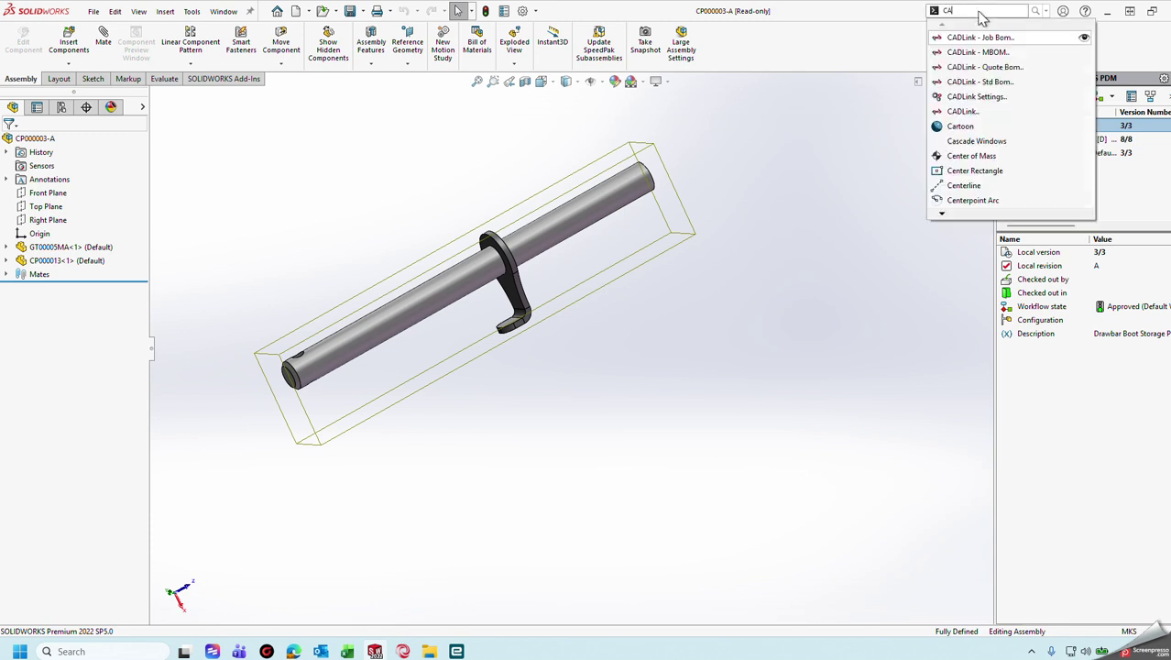
{"action": "left_click", "coordinate": [936, 99]}
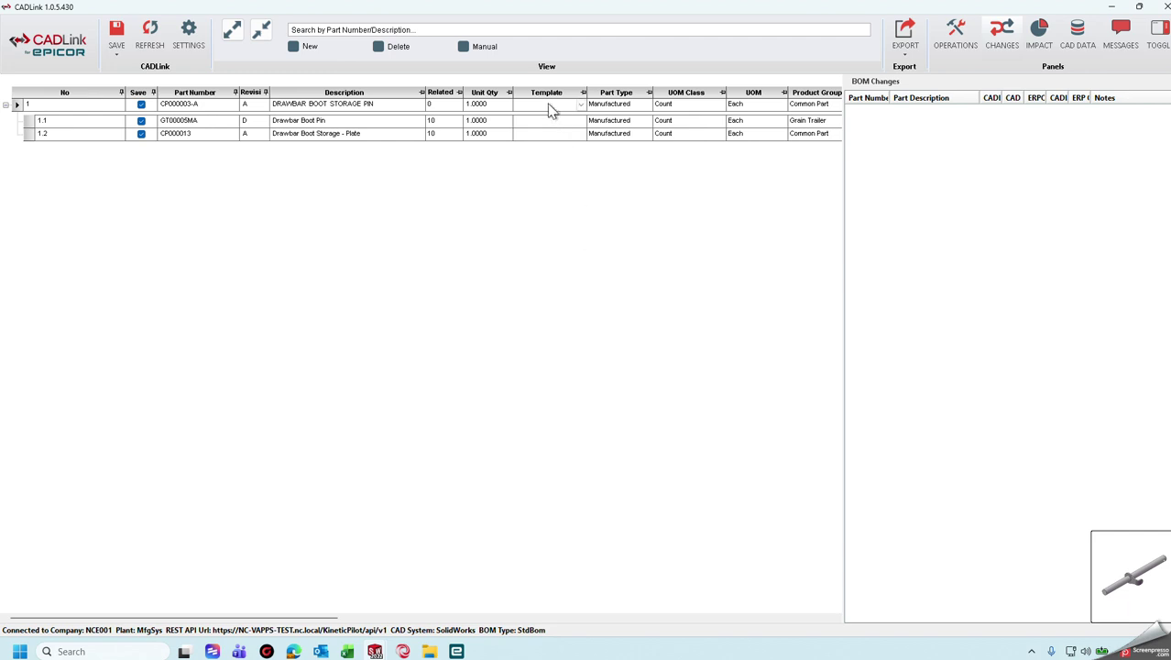
Set the unit net weight of the top-level part CP000003-A to 1.46 kilograms.
{"action": "scroll", "coordinate": [323, 624], "scroll_direction": "right", "scroll_amount": 1}
{"action": "scroll", "coordinate": [322, 624], "scroll_direction": "right", "scroll_amount": 5}
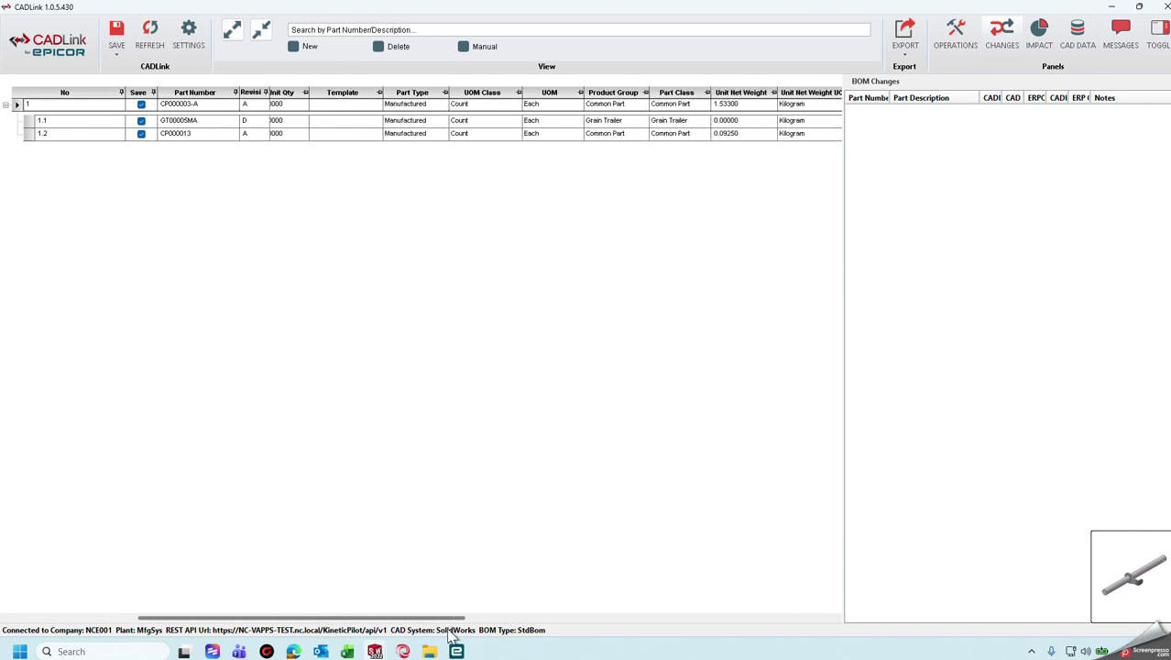
{"action": "left_click", "coordinate": [701, 104]}
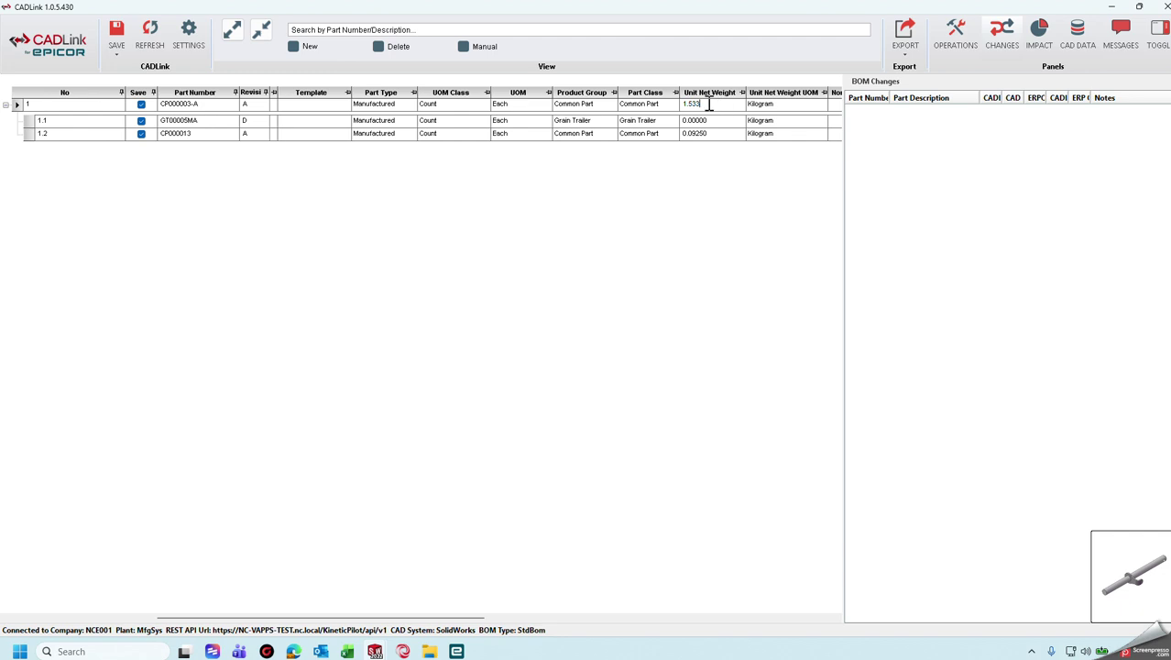
{"action": "left_click_drag", "start_coordinate": [708, 104], "coordinate": [654, 106]}
{"action": "type", "text": "1.46"}
{"action": "key", "text": "Tab"}
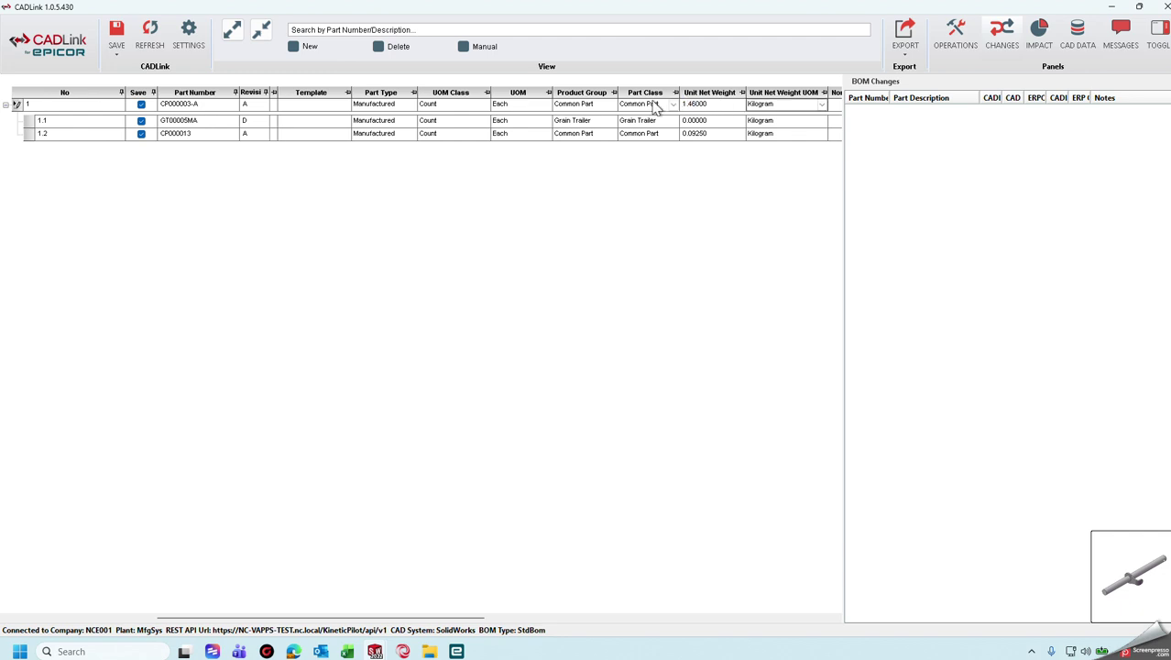
Save the CADLink changes for CP000003-A and close CADLink.
{"action": "left_click", "coordinate": [117, 34]}
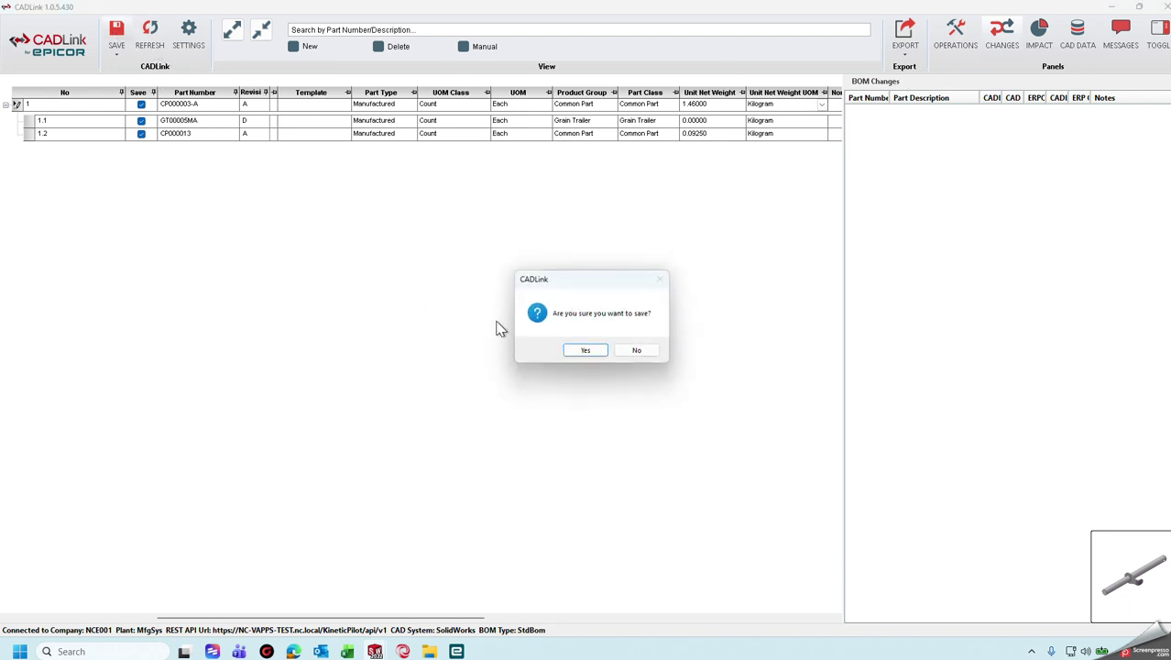
{"action": "left_click", "coordinate": [583, 350]}
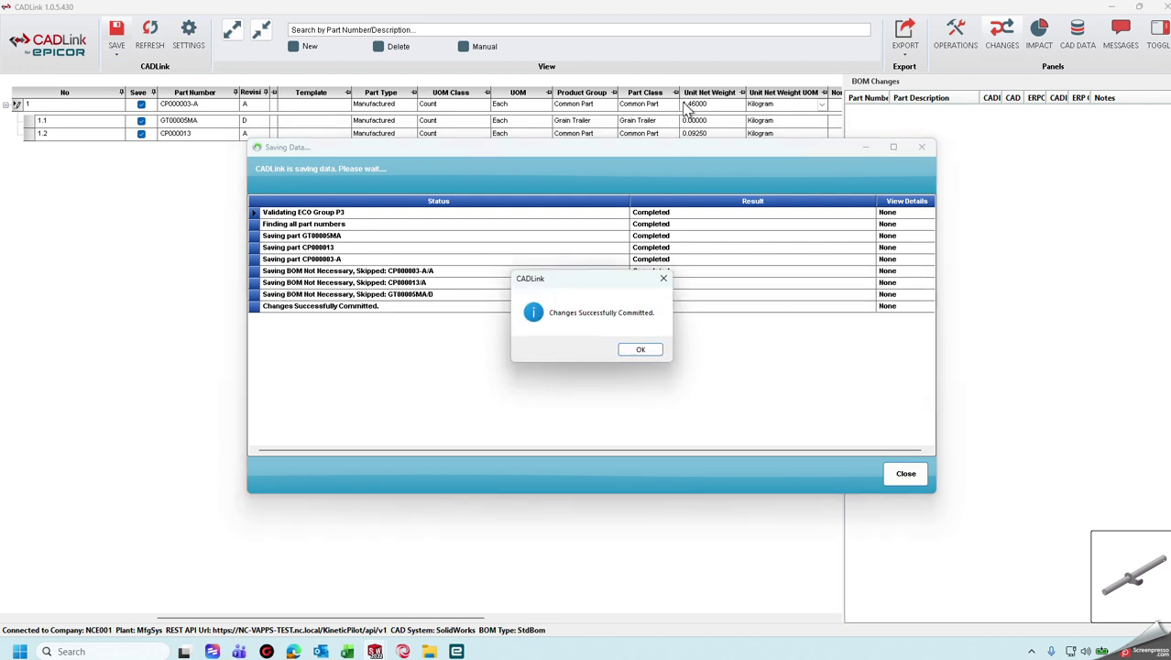
{"action": "left_click", "coordinate": [640, 349]}
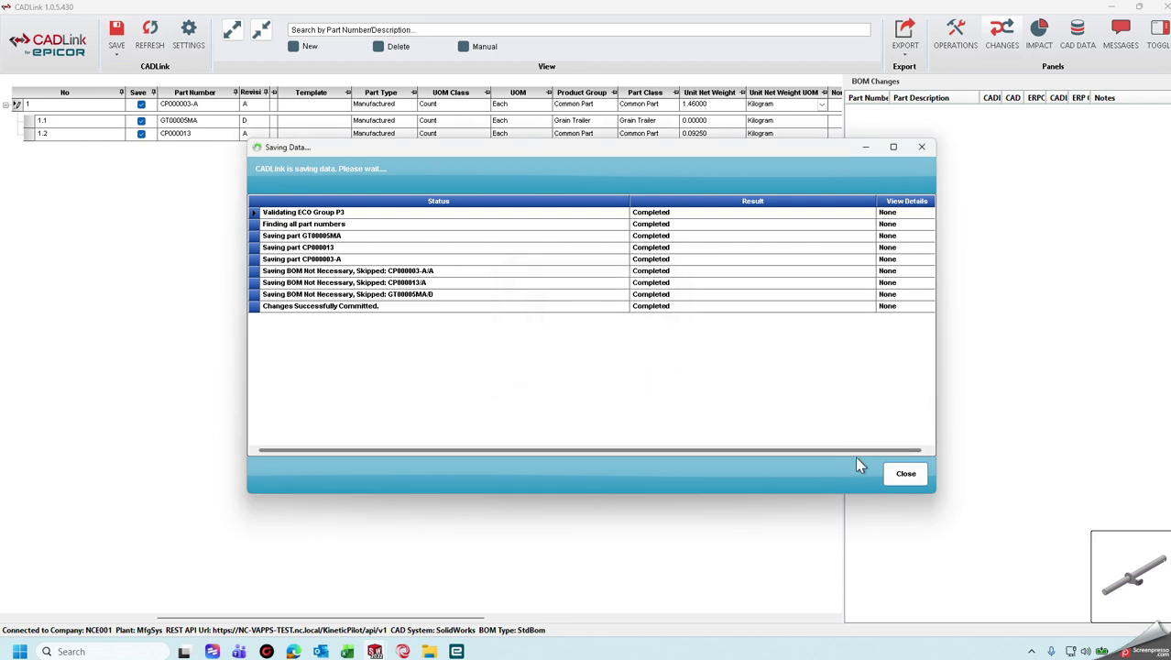
{"action": "left_click", "coordinate": [904, 474]}
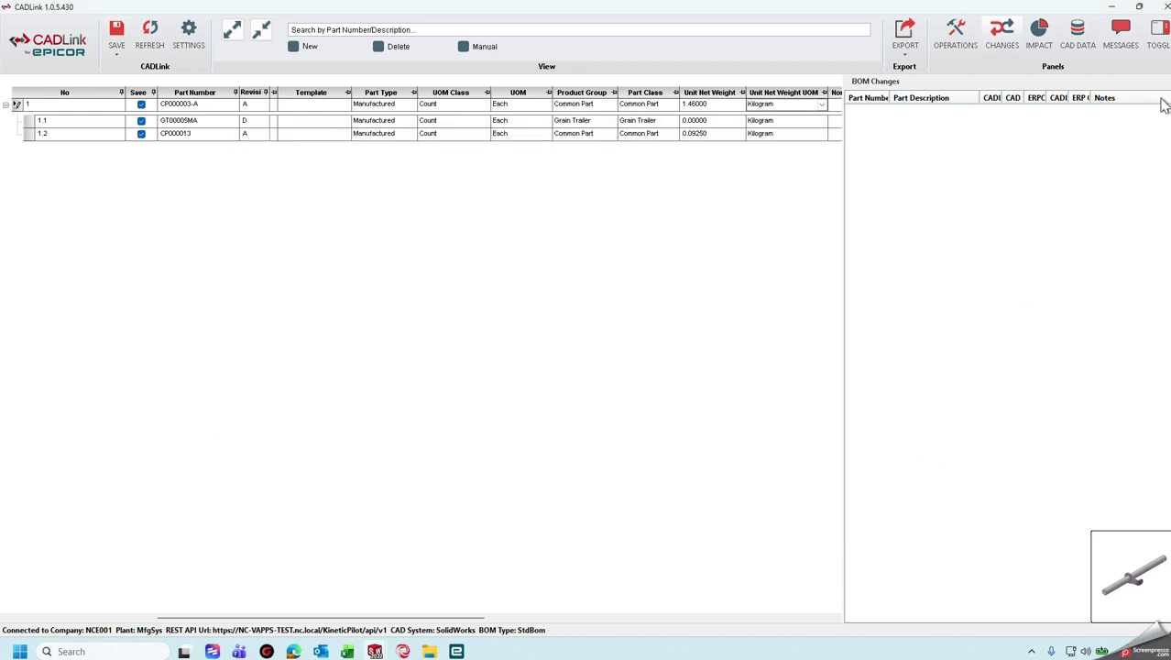
{"action": "left_click", "coordinate": [1160, 8]}
{"action": "left_click", "coordinate": [581, 352]}
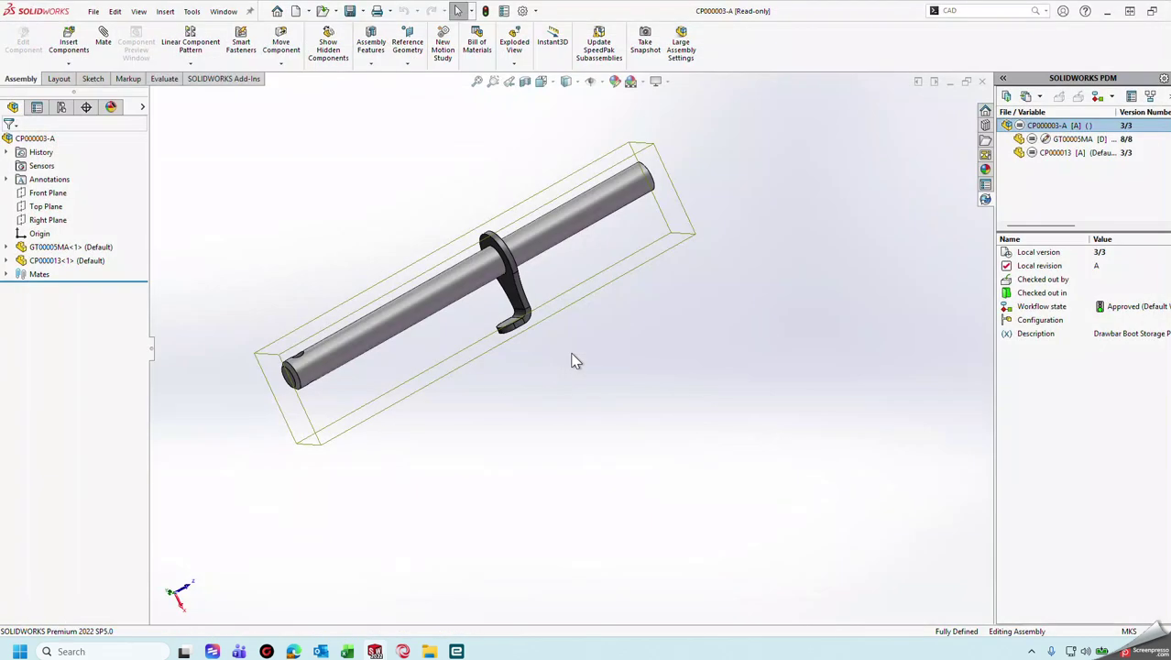
Switch to the NC_PUR005 Galvanizing workbook in Excel and refresh its query data.
{"action": "mouse_move", "coordinate": [348, 650]}
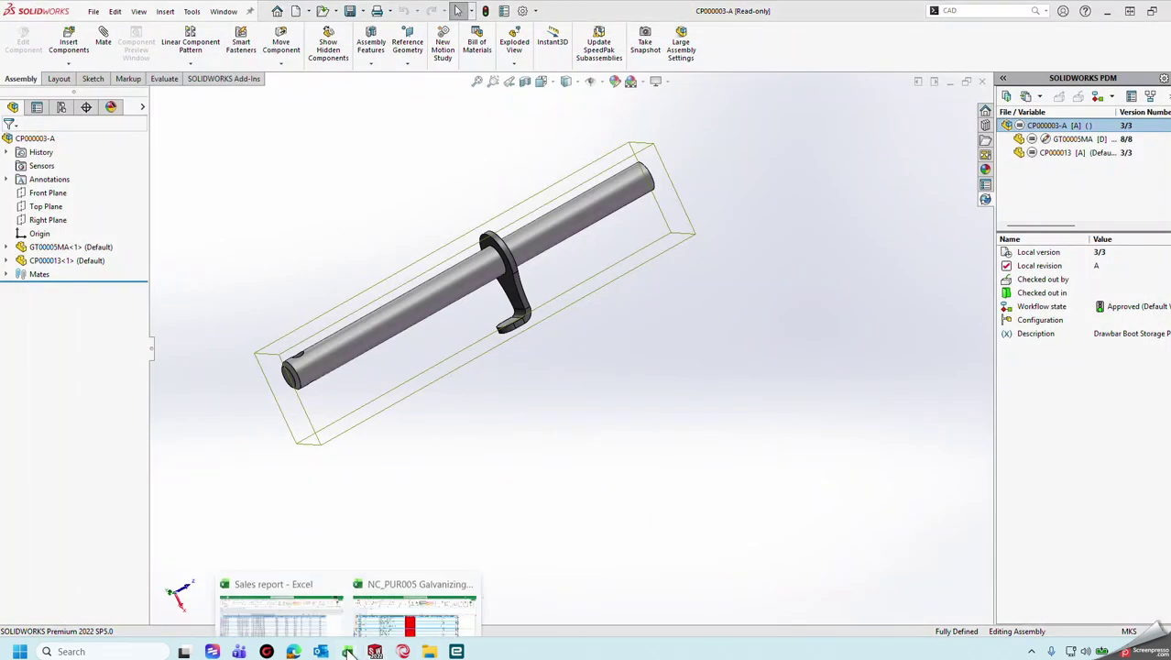
{"action": "left_click", "coordinate": [414, 591]}
{"action": "left_click", "coordinate": [476, 322]}
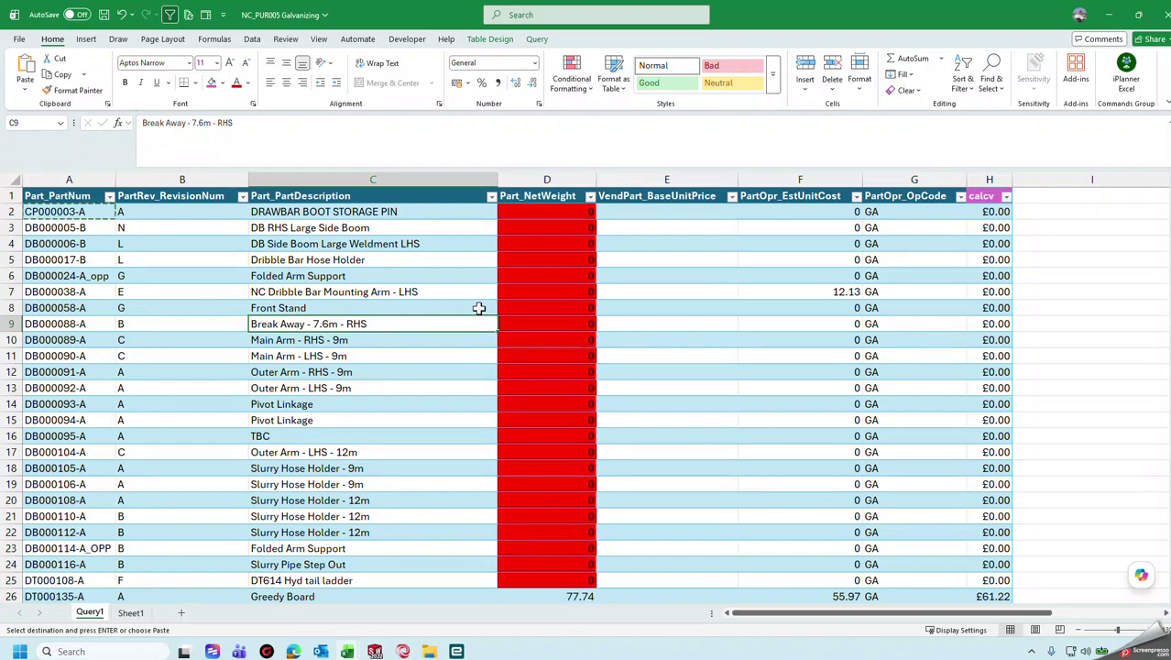
{"action": "left_click", "coordinate": [187, 16]}
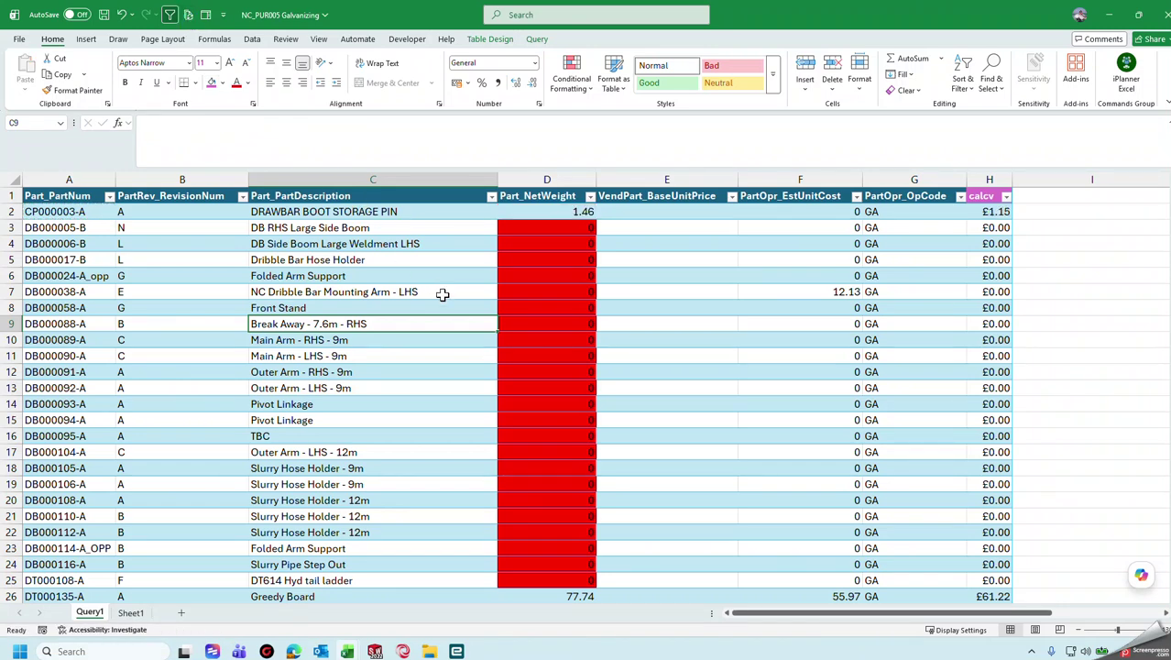
Check the net weight and the calcv cost formula for part CP000003-A.
{"action": "left_click", "coordinate": [561, 216]}
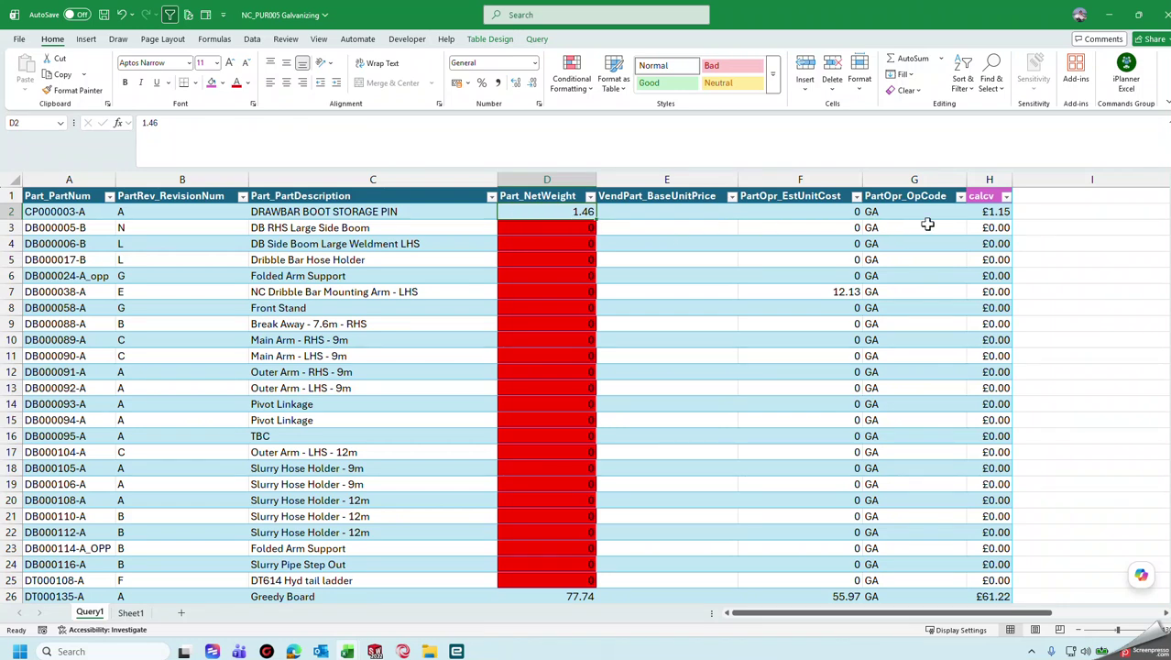
{"action": "left_click", "coordinate": [992, 216]}
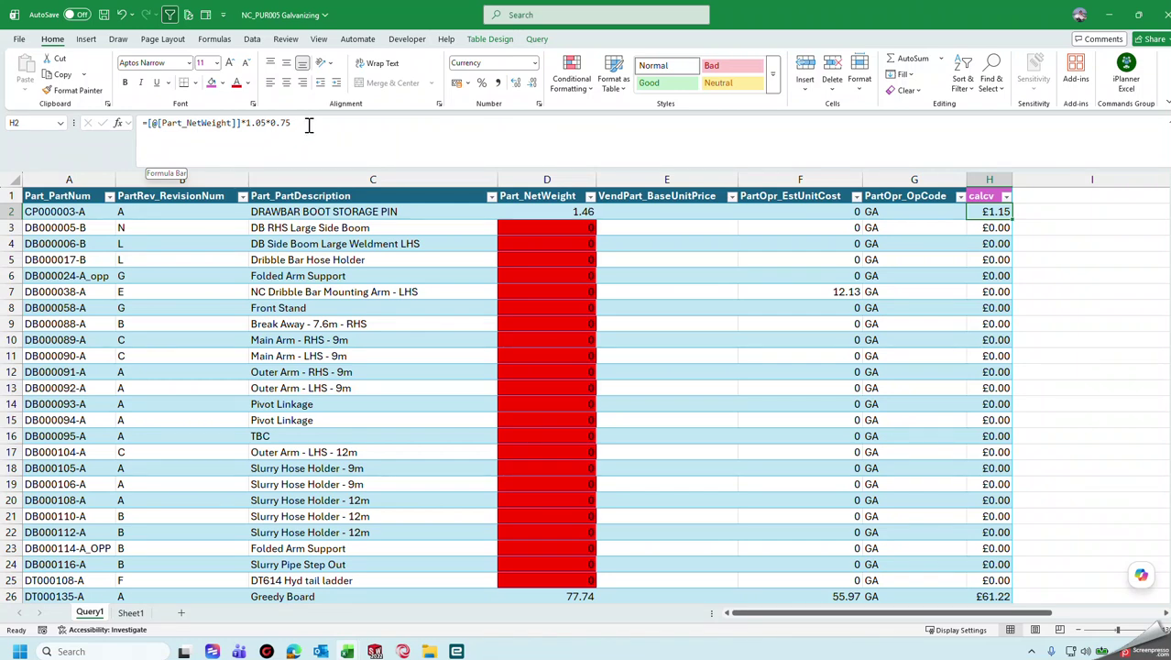
{"action": "left_click", "coordinate": [813, 306]}
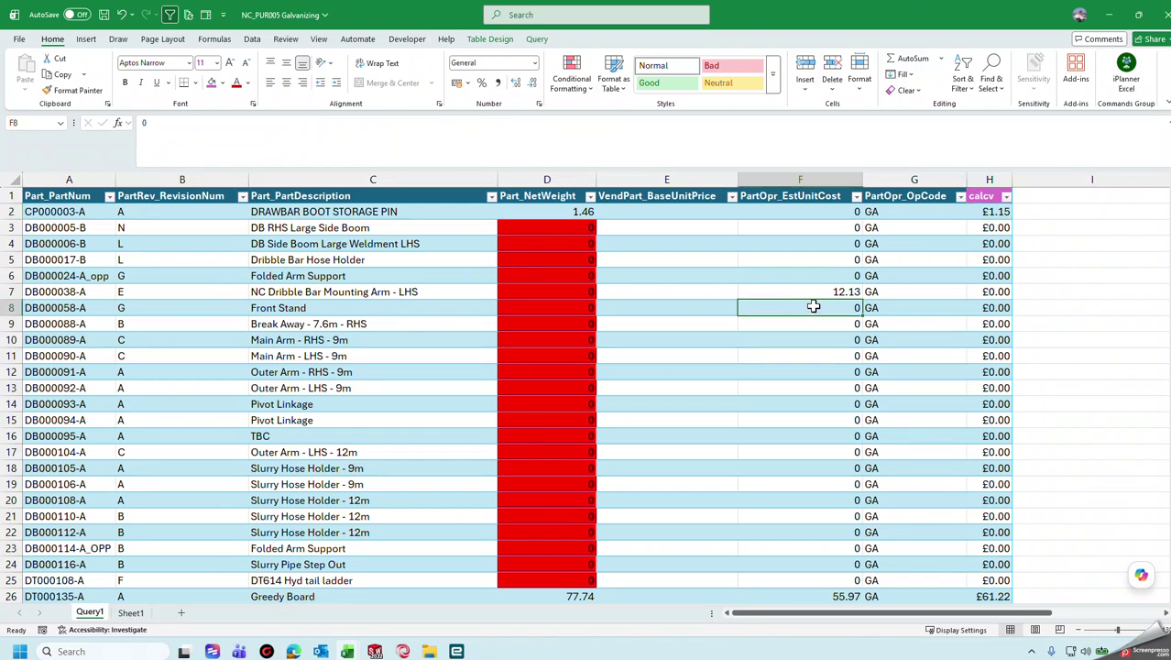
{"action": "left_click", "coordinate": [1004, 210]}
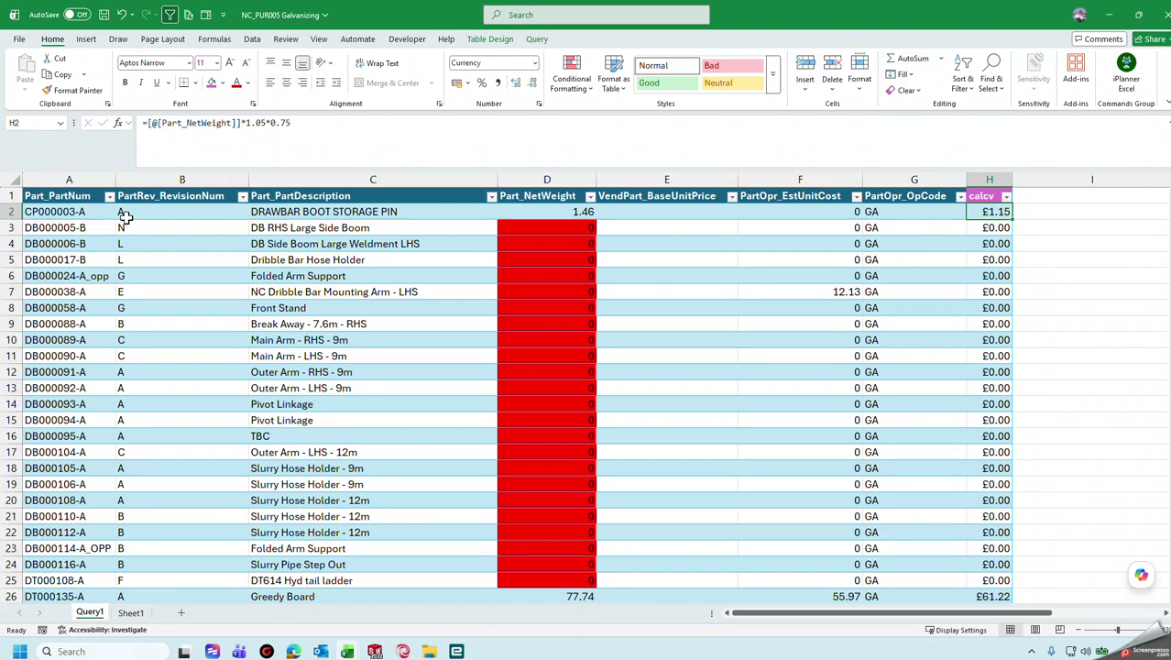
Copy part number CP000003-A and open ECO group JJ in Epicor's Engineering Workbench.
{"action": "left_click", "coordinate": [94, 214]}
{"action": "key", "text": "ctrl+c"}
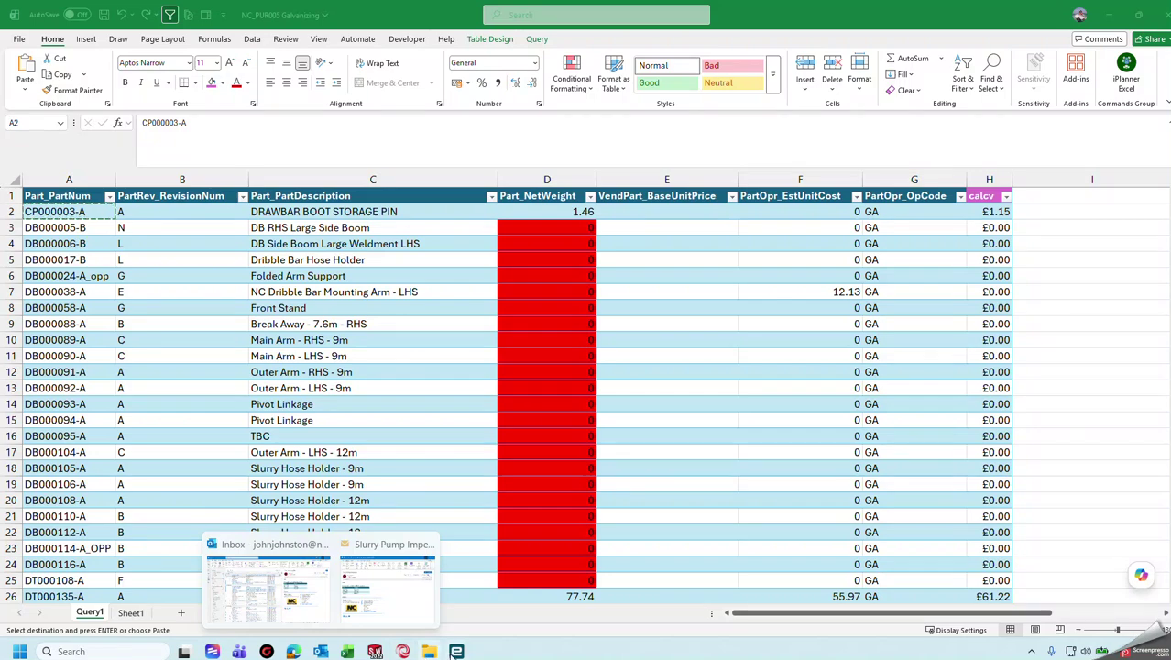
{"action": "mouse_move", "coordinate": [456, 650]}
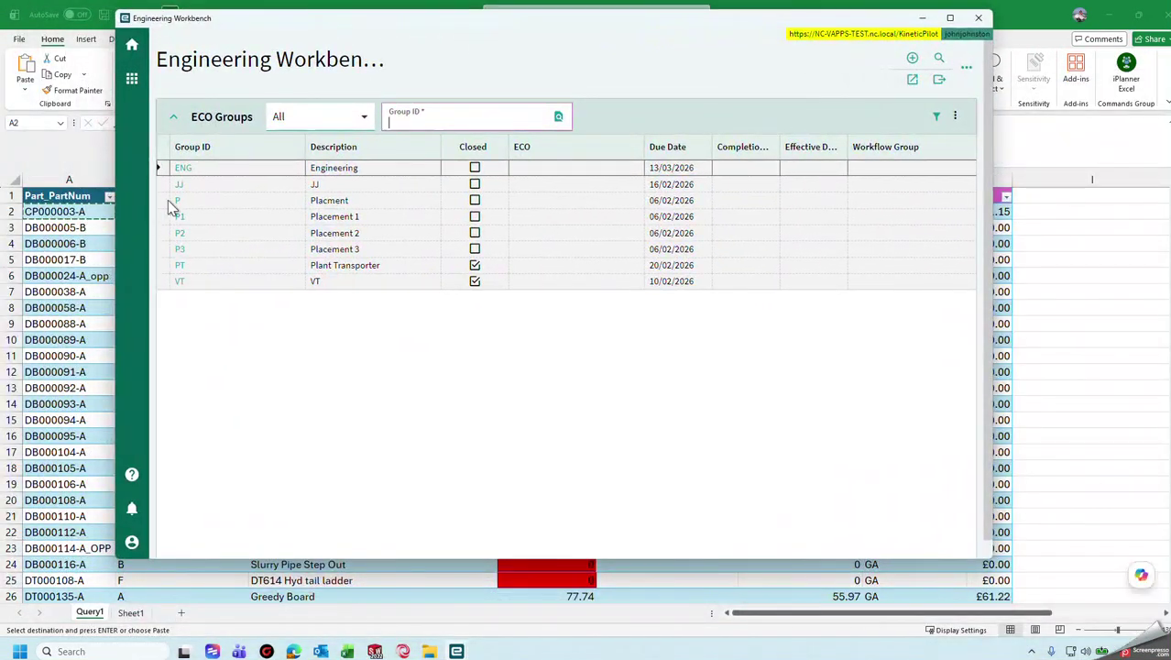
{"action": "left_click", "coordinate": [181, 187]}
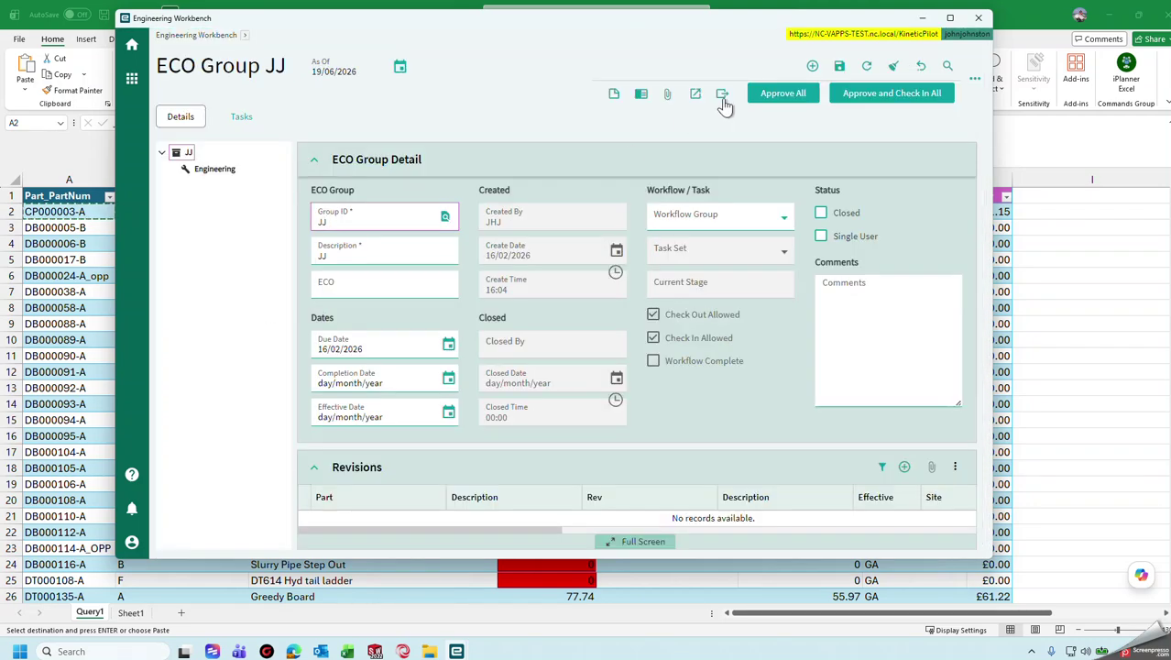
Check out revision A of part CP000003-A to ECO group JJ, pasting the copied part number.
{"action": "left_click", "coordinate": [723, 97]}
{"action": "key", "text": "ctrl+v"}
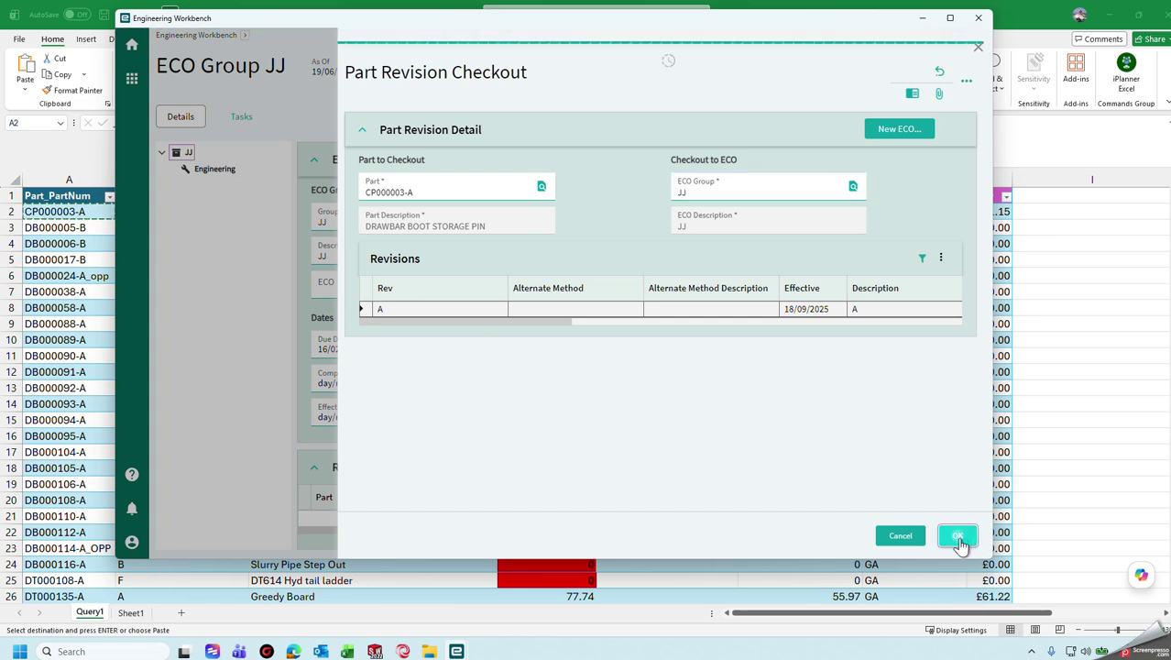
{"action": "left_click", "coordinate": [958, 535]}
Set the unit cost of CP000003-A's galvanising subcontract operation 20 to £1.15.
{"action": "left_click", "coordinate": [169, 184]}
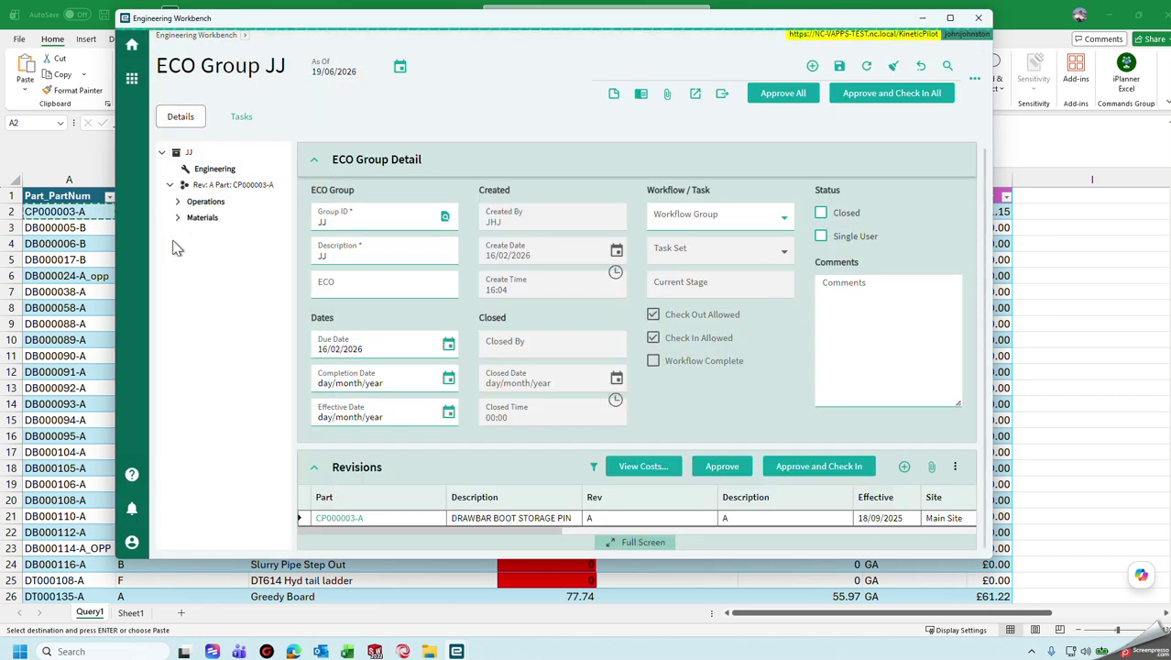
{"action": "left_click", "coordinate": [178, 201]}
{"action": "left_click", "coordinate": [227, 233]}
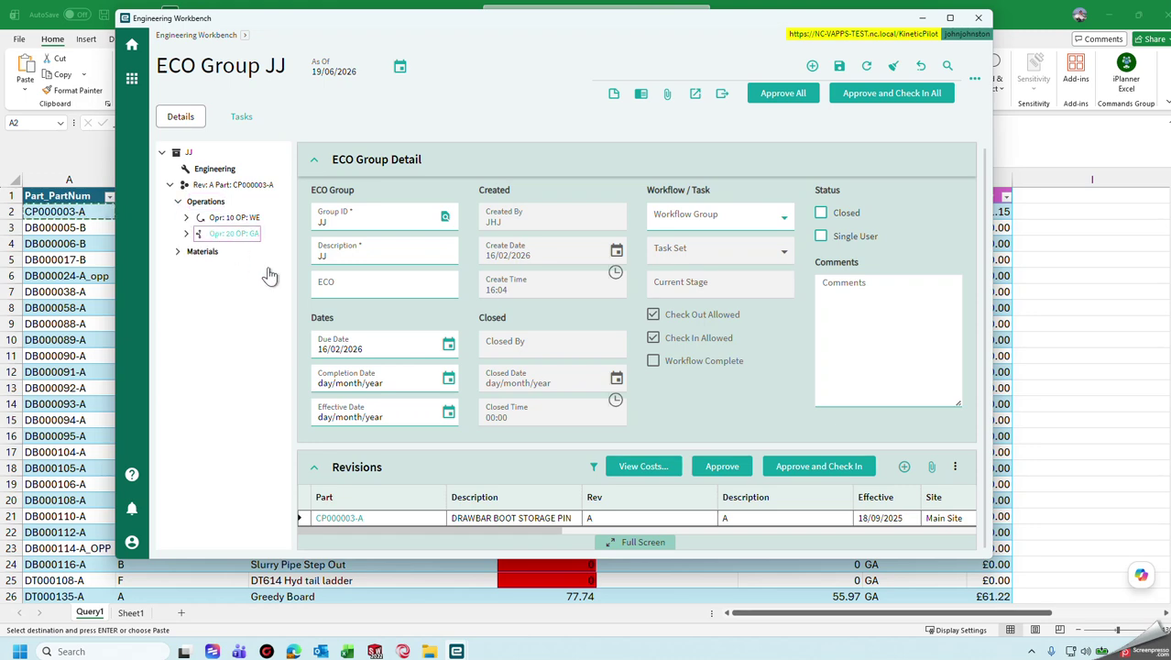
{"action": "left_click", "coordinate": [567, 356]}
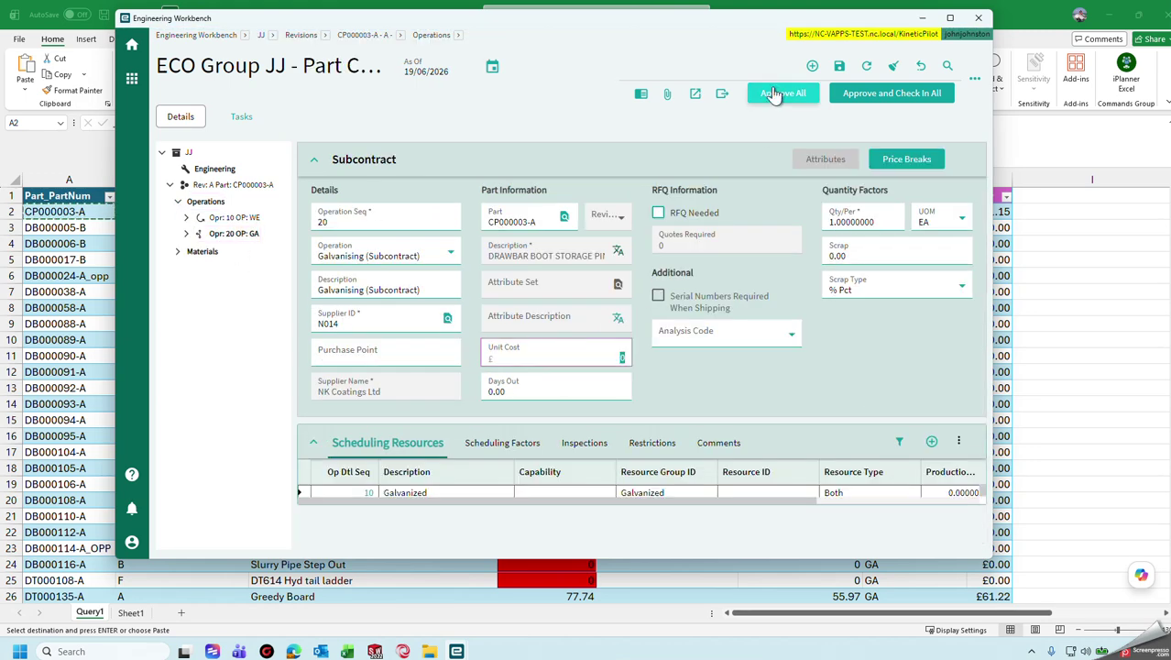
{"action": "left_click_drag", "start_coordinate": [785, 25], "coordinate": [720, 40]}
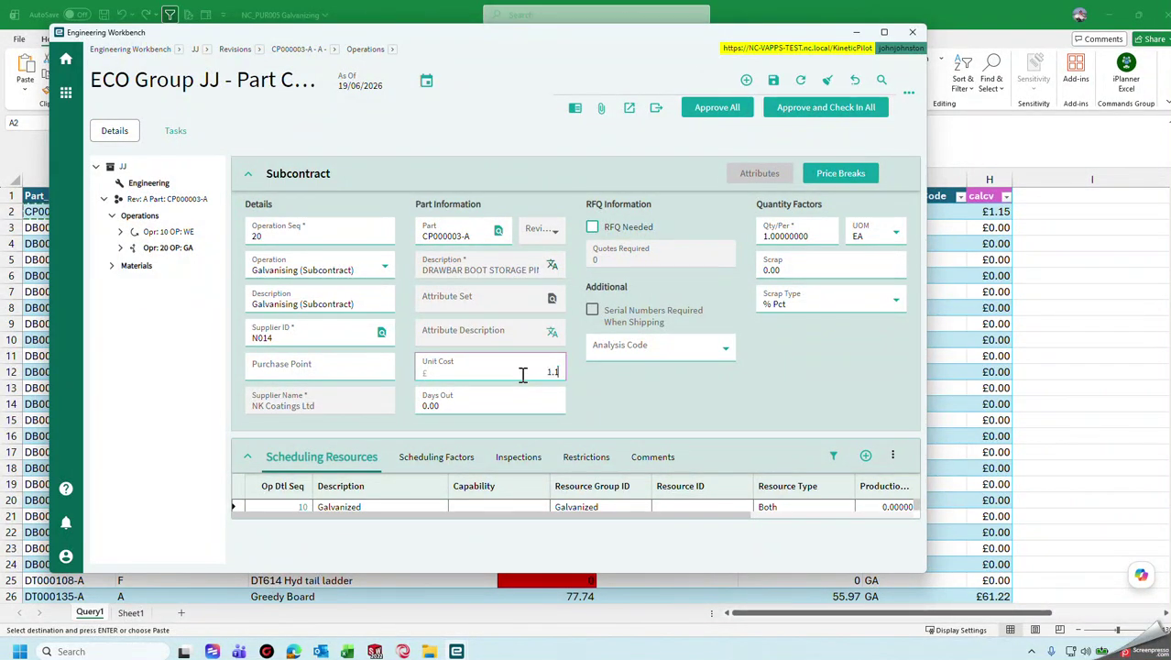
{"action": "key", "text": "Tab"}
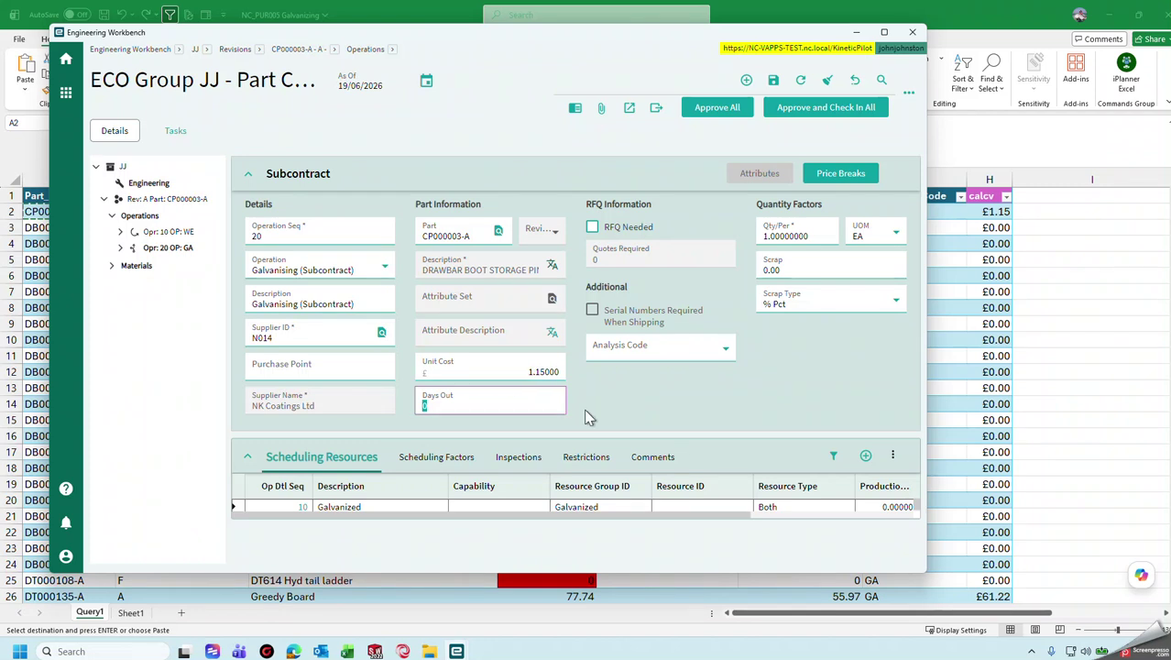
View the costs of CP000003-A revision A and examine its total, subcontract and unit cost fields.
{"action": "left_click", "coordinate": [192, 199]}
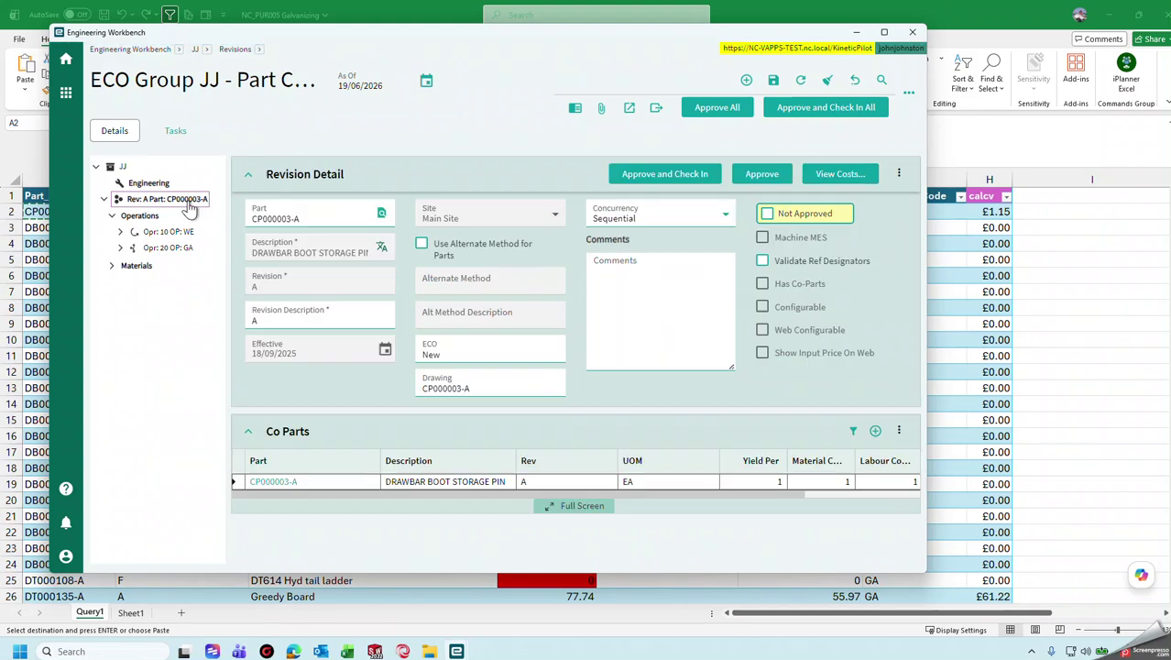
{"action": "left_click", "coordinate": [826, 178]}
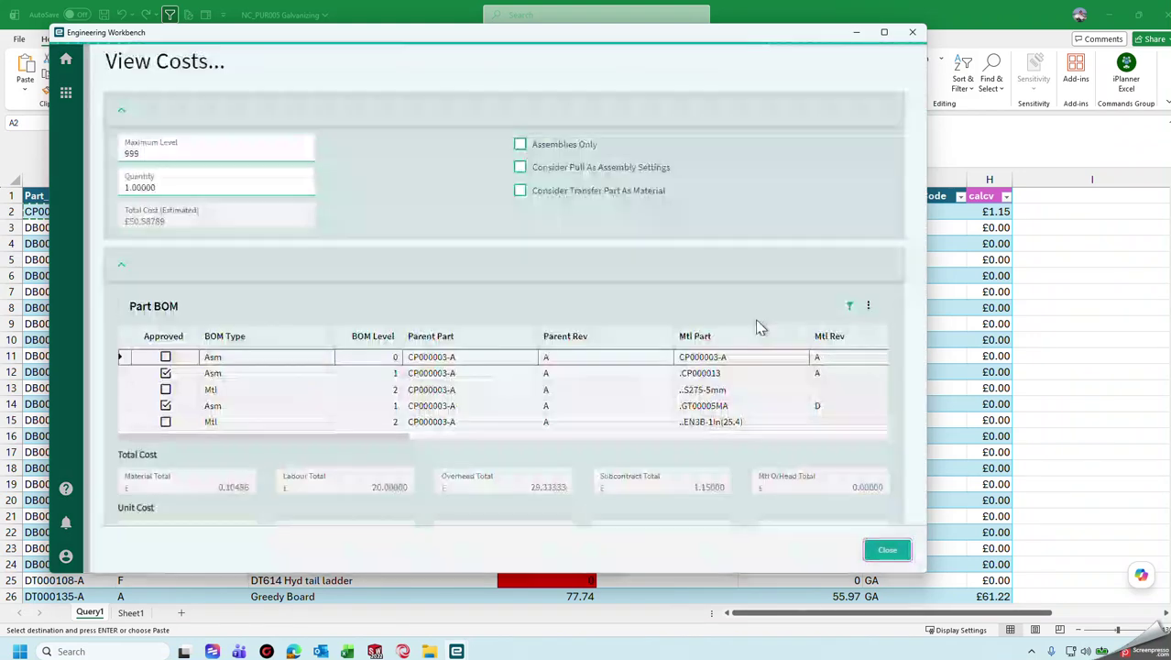
{"action": "scroll", "coordinate": [633, 422], "scroll_direction": "down", "scroll_amount": 3}
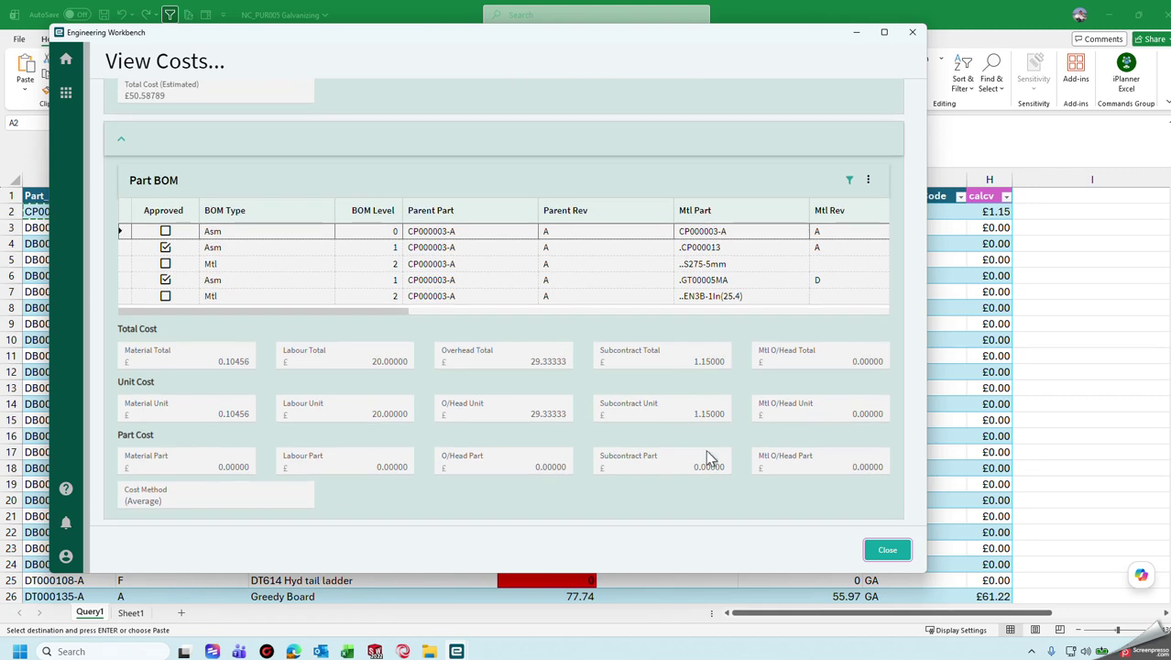
{"action": "scroll", "coordinate": [707, 458], "scroll_direction": "up", "scroll_amount": 1}
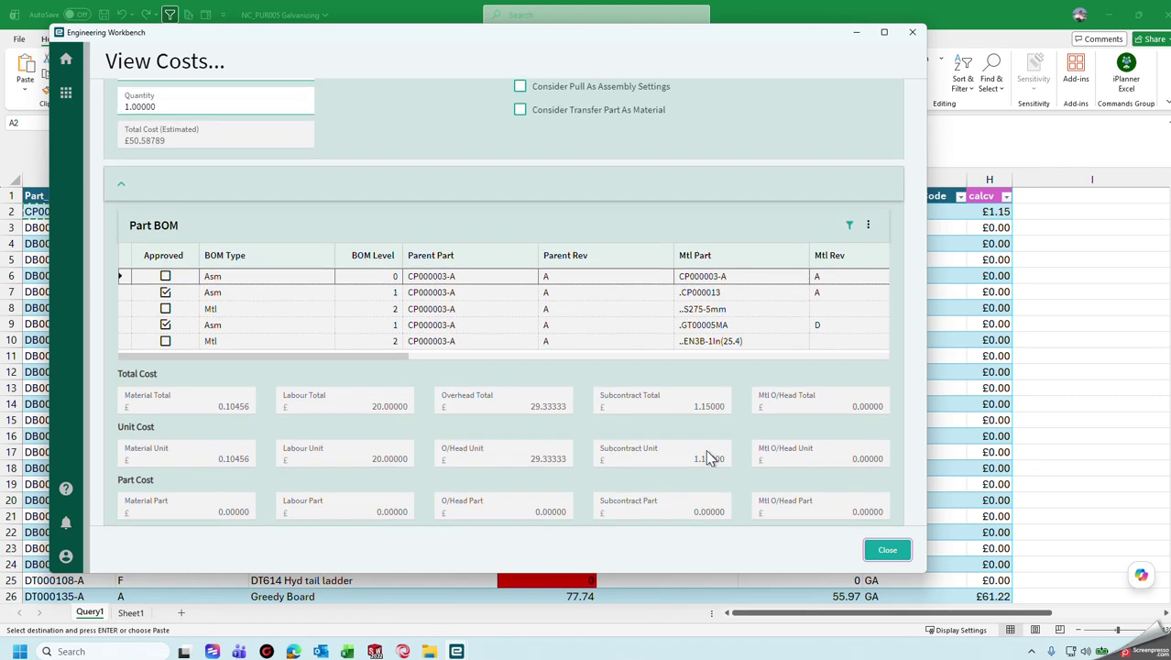
{"action": "scroll", "coordinate": [708, 458], "scroll_direction": "up", "scroll_amount": 2}
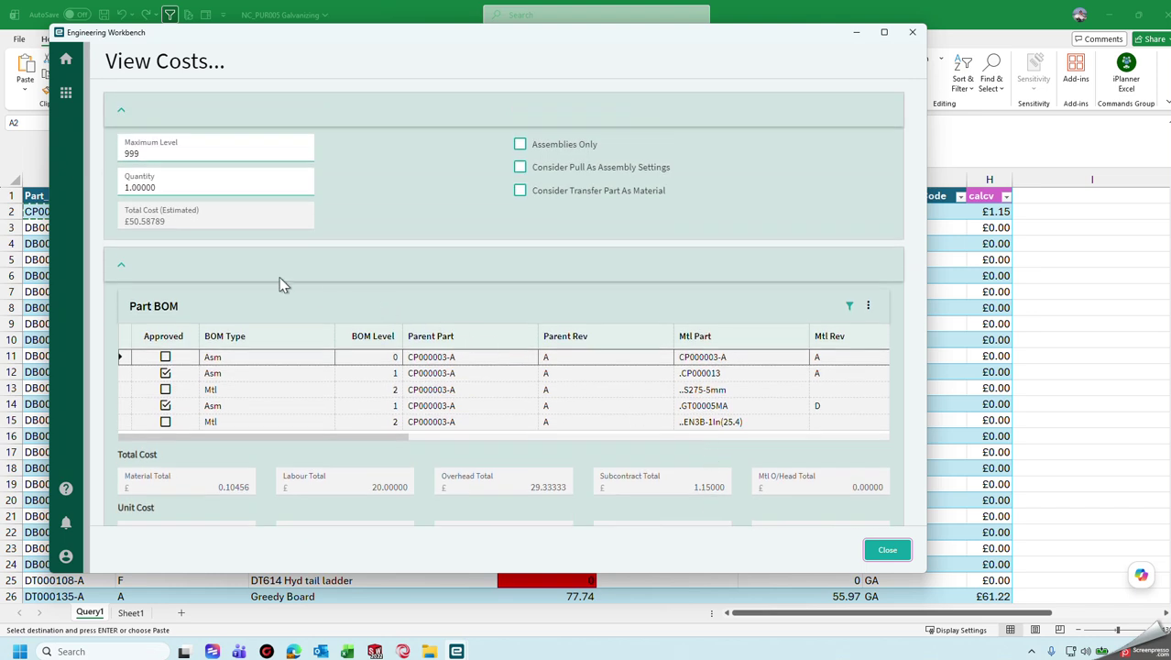
{"action": "scroll", "coordinate": [151, 223], "scroll_direction": "down", "scroll_amount": 1}
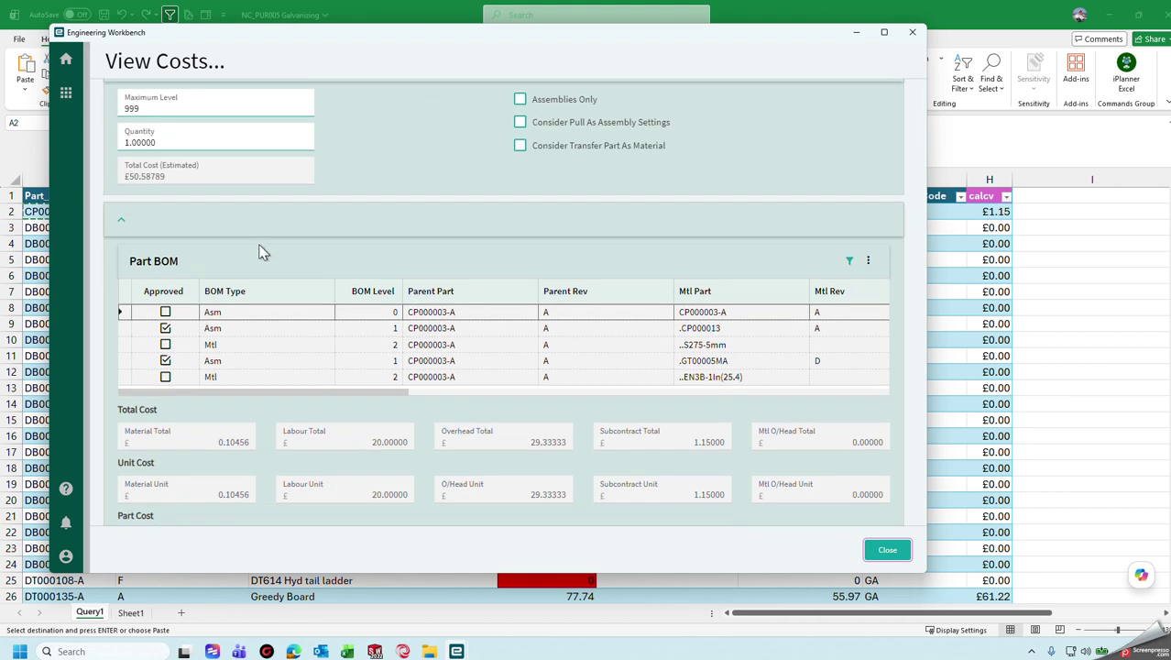
Close the cost view, and approve and check in revision A of CP000003-A from ECO group JJ.
{"action": "scroll", "coordinate": [263, 252], "scroll_direction": "up", "scroll_amount": 1}
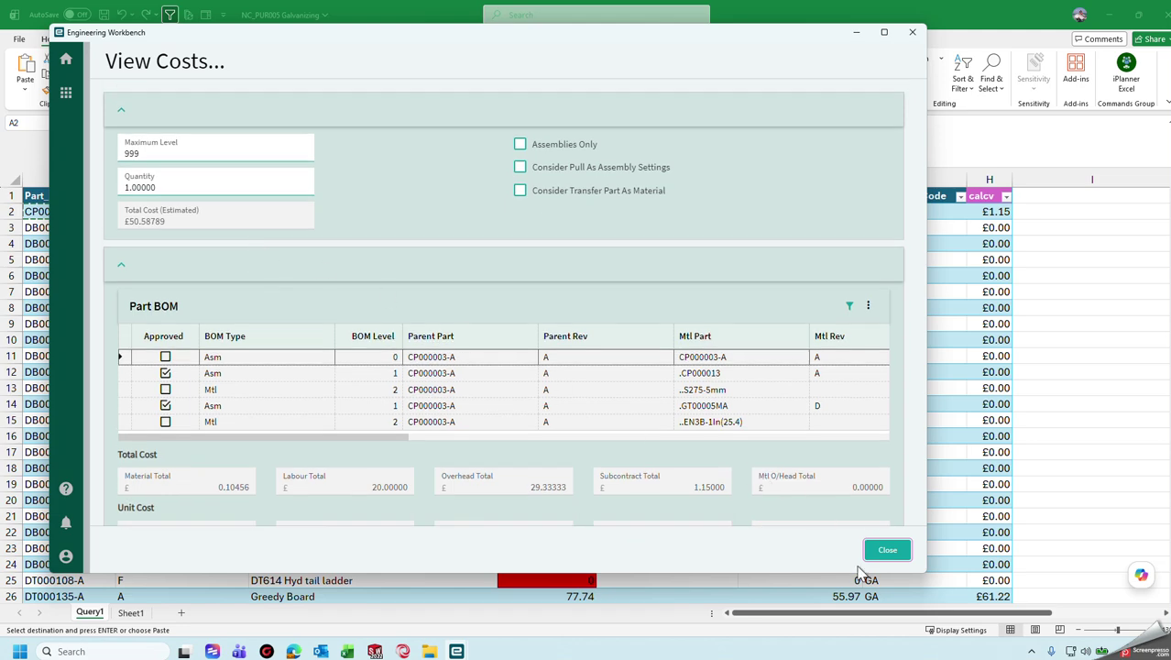
{"action": "left_click", "coordinate": [882, 550]}
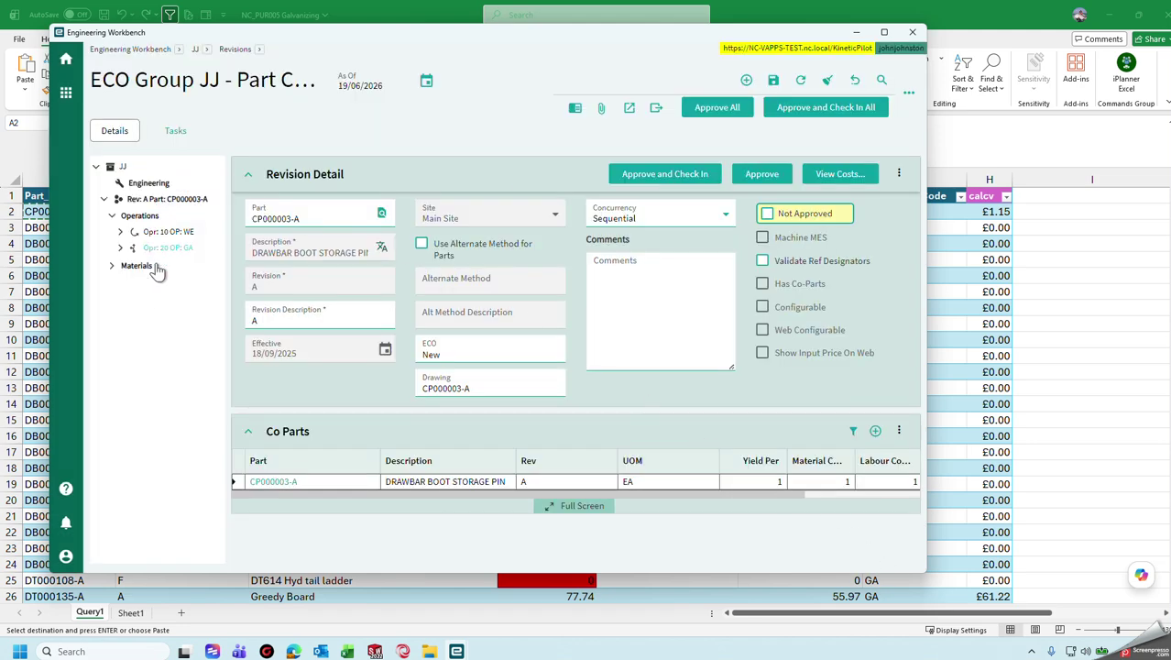
{"action": "left_click", "coordinate": [667, 177]}
{"action": "left_click", "coordinate": [825, 548]}
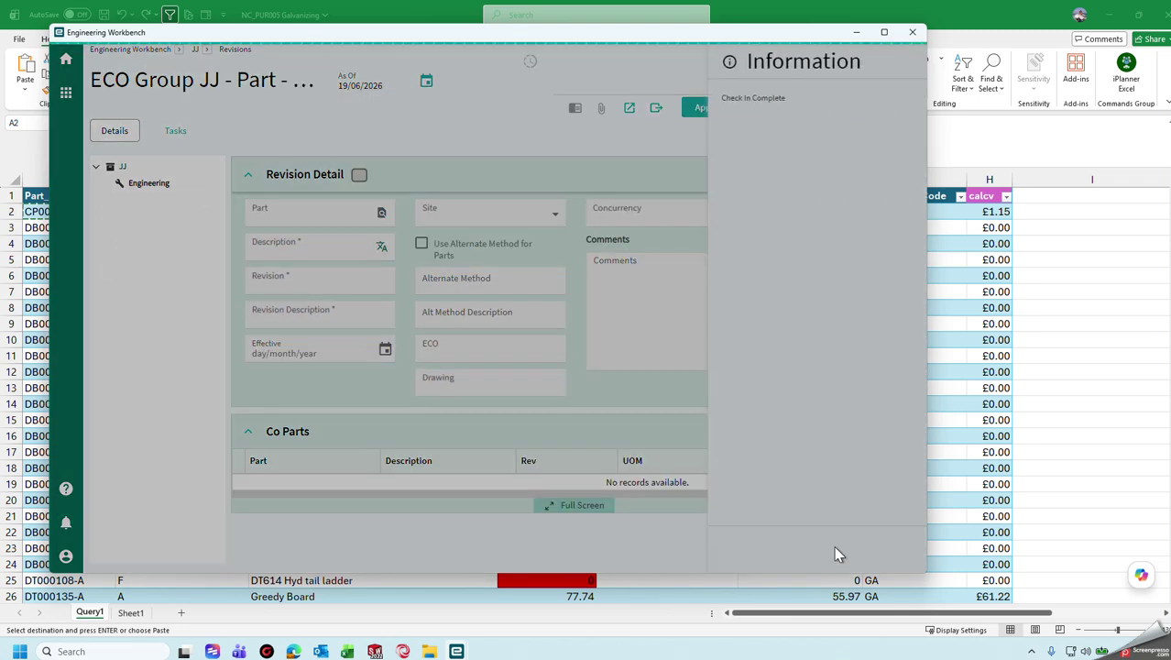
{"action": "left_click", "coordinate": [890, 553]}
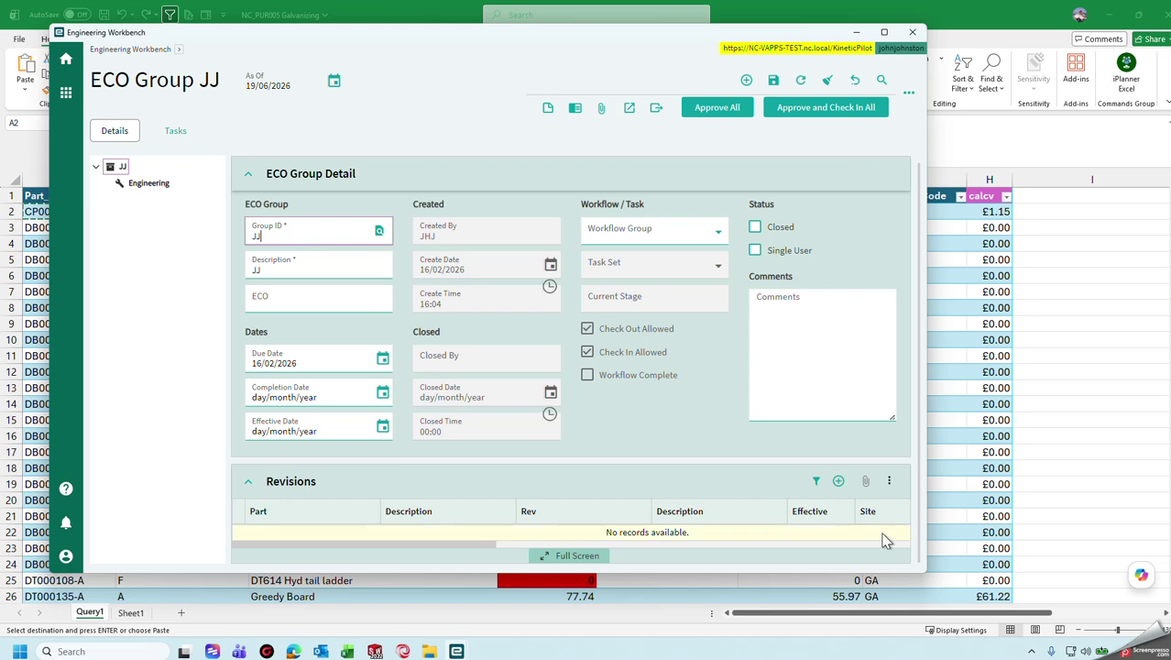
Switch to the NC_PUR005 Galvanizing workbook in Excel, refresh its query data and check CP000003-A's estimated unit cost and supplier base price.
{"action": "left_click", "coordinate": [964, 447]}
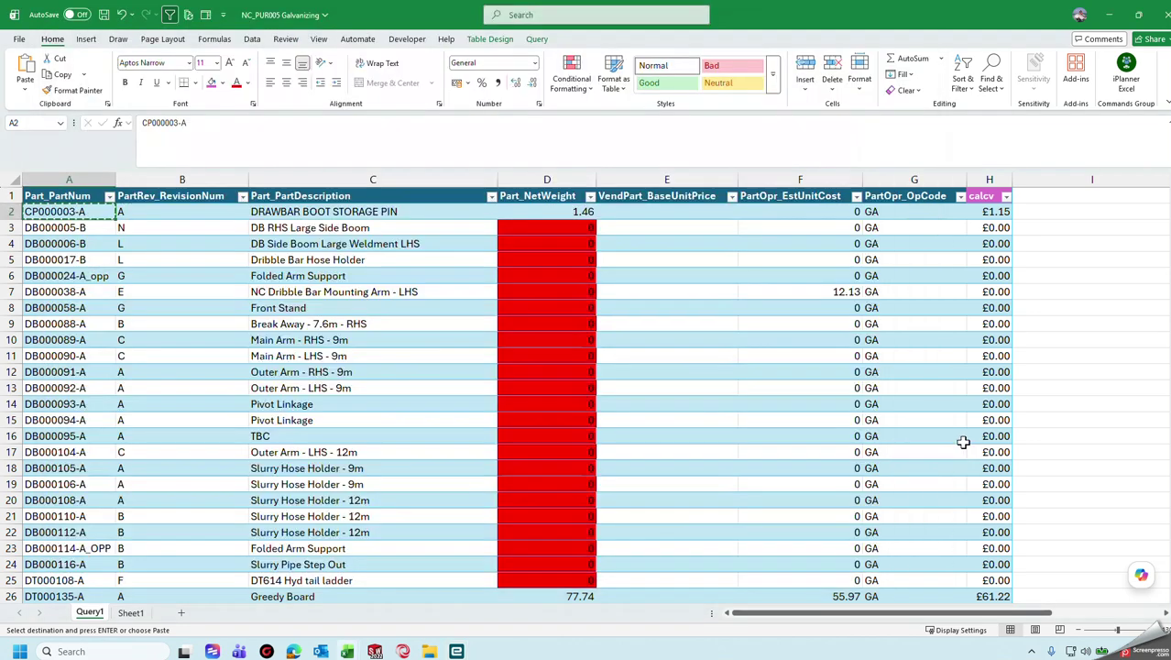
{"action": "left_click", "coordinate": [171, 14]}
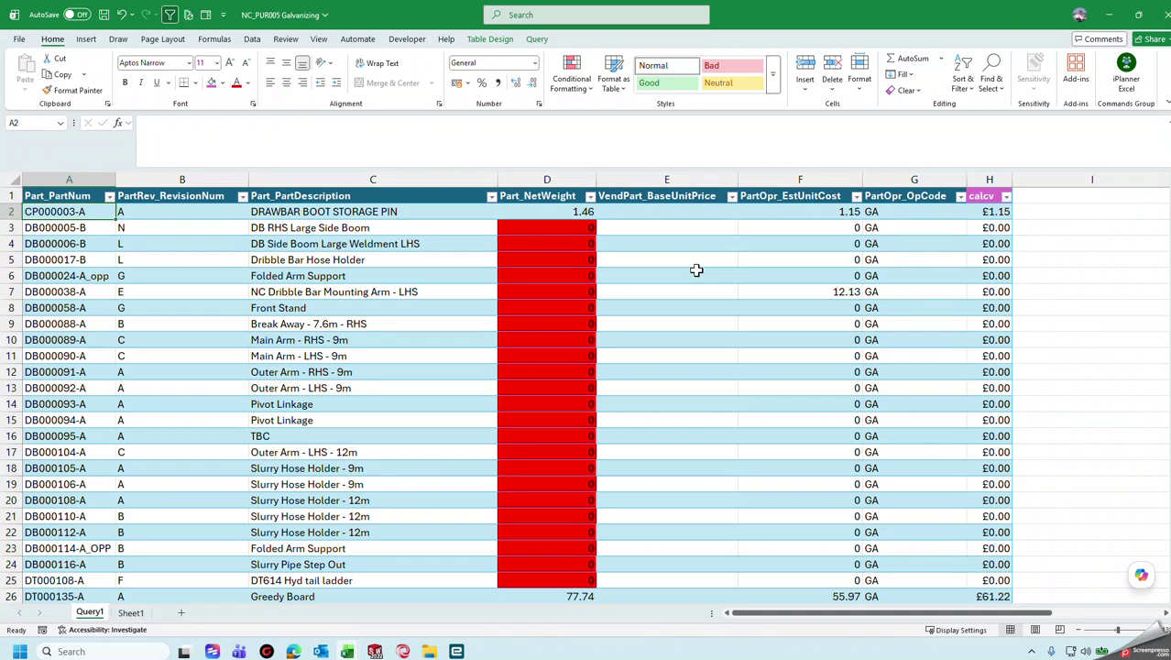
{"action": "left_click", "coordinate": [769, 212]}
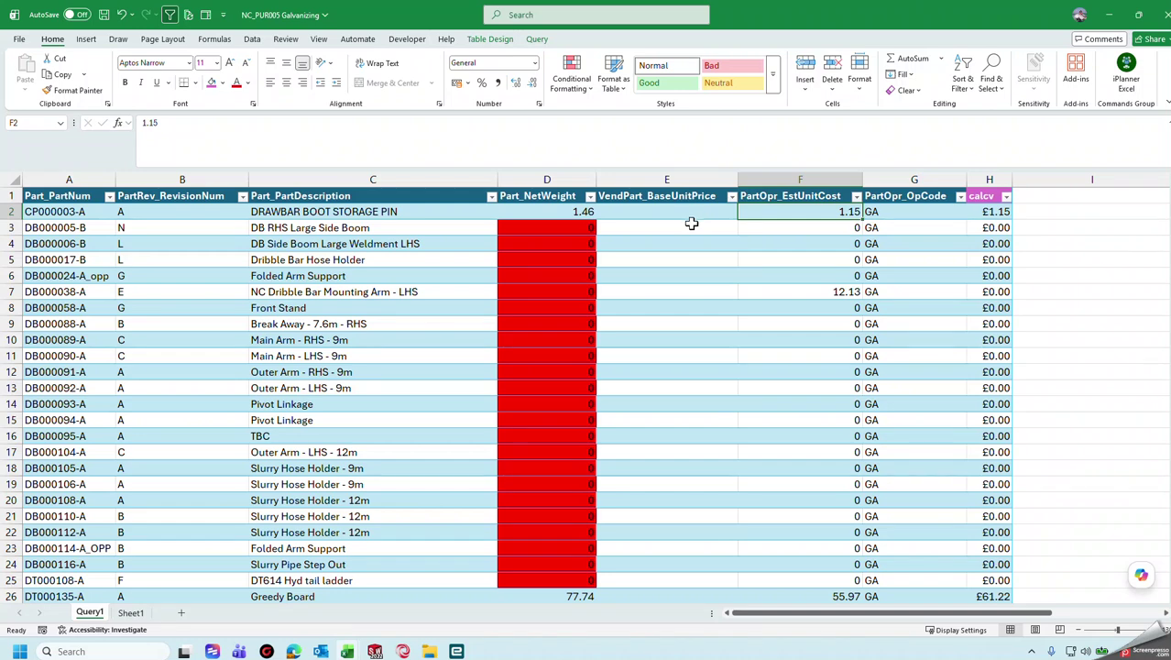
{"action": "left_click", "coordinate": [683, 212]}
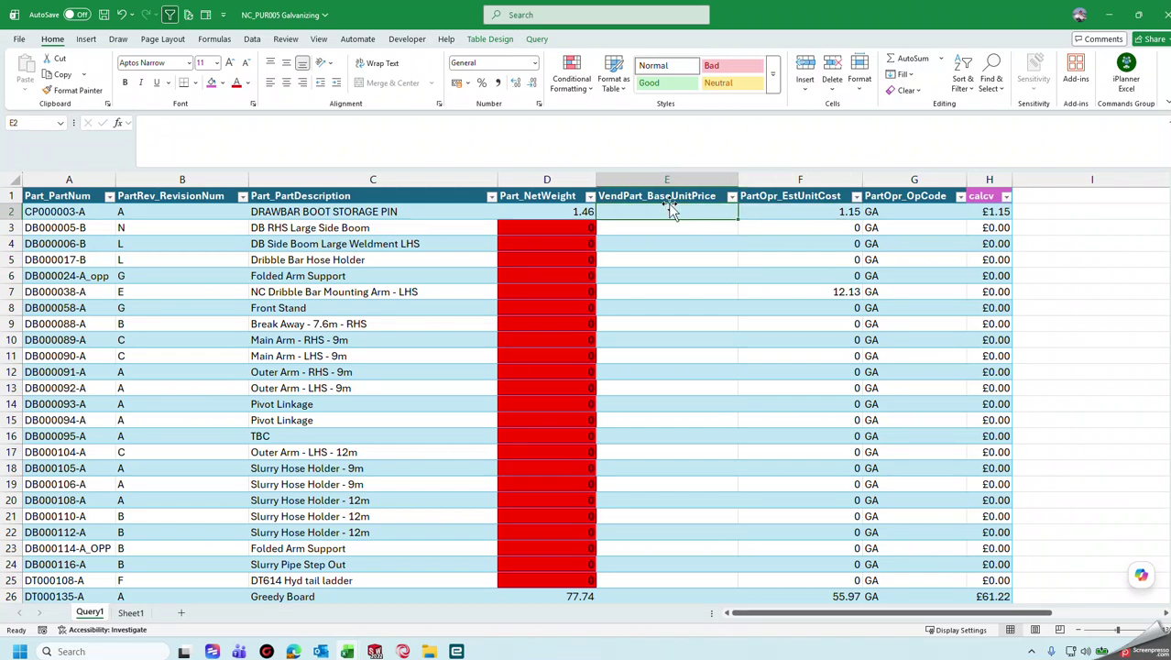
Copy part number CP000003-A from the workbook and enter it as the part in Epicor's Supplier Price List.
{"action": "left_click", "coordinate": [83, 212]}
{"action": "key", "text": "ctrl+c"}
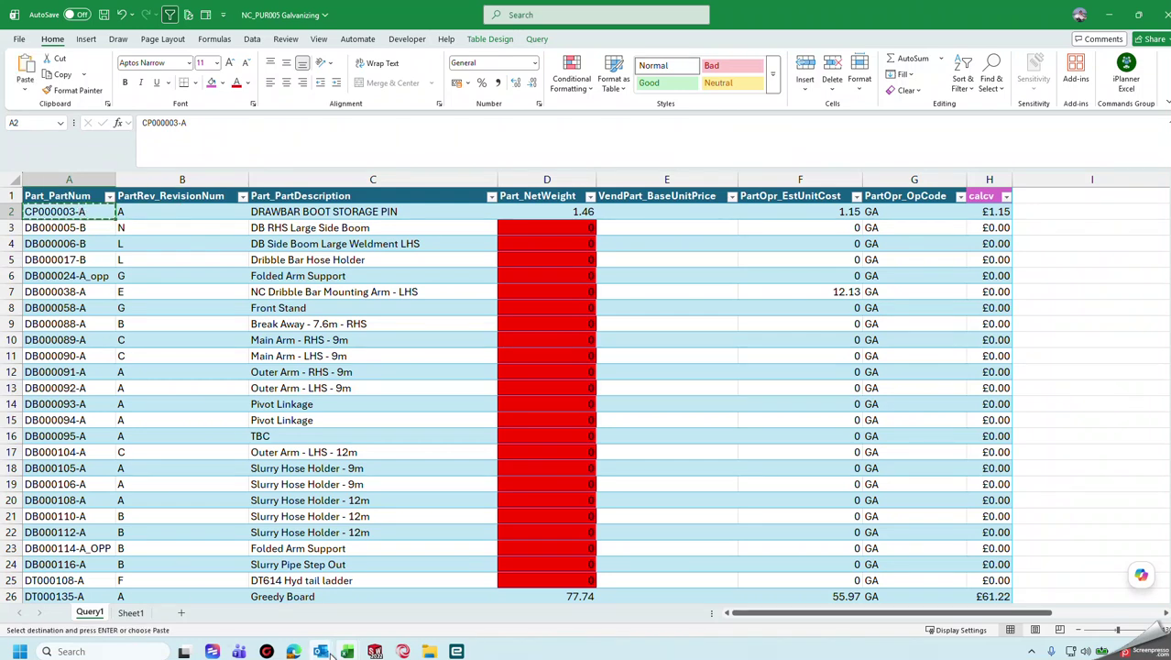
{"action": "mouse_move", "coordinate": [325, 653]}
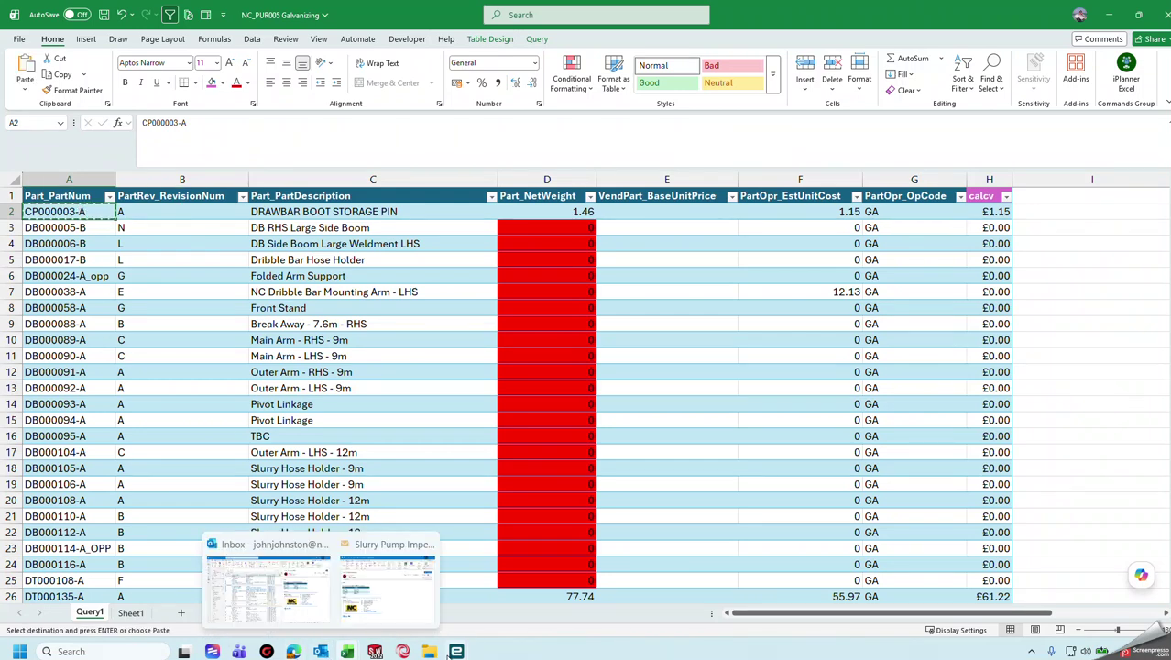
{"action": "mouse_move", "coordinate": [458, 653]}
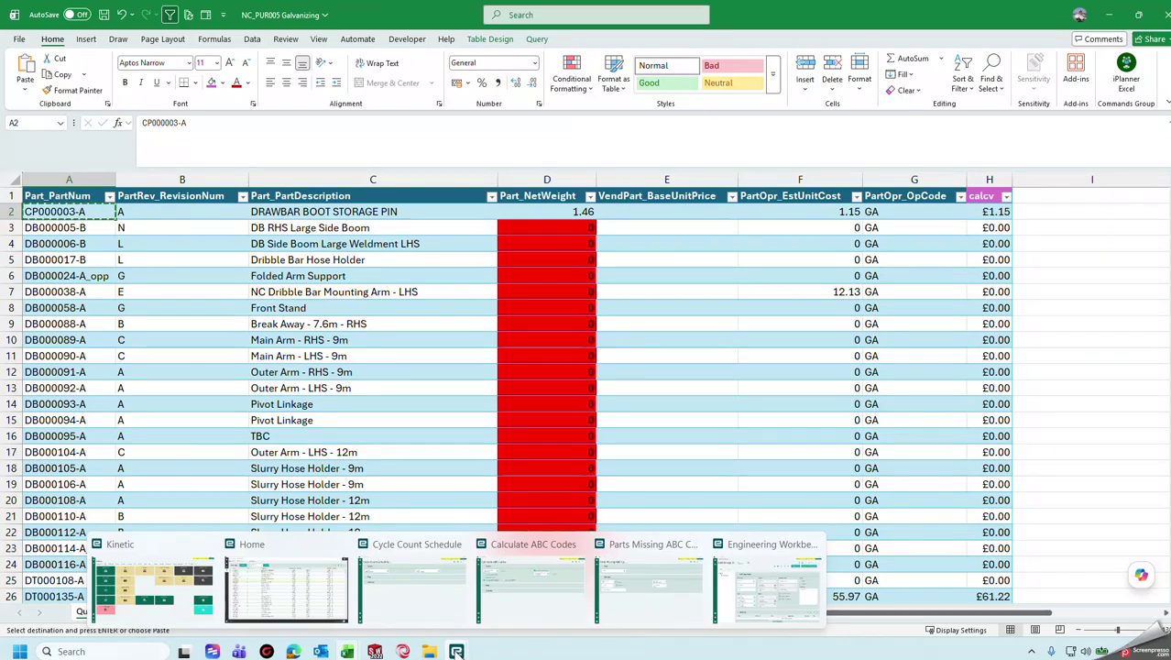
{"action": "left_click", "coordinate": [180, 616]}
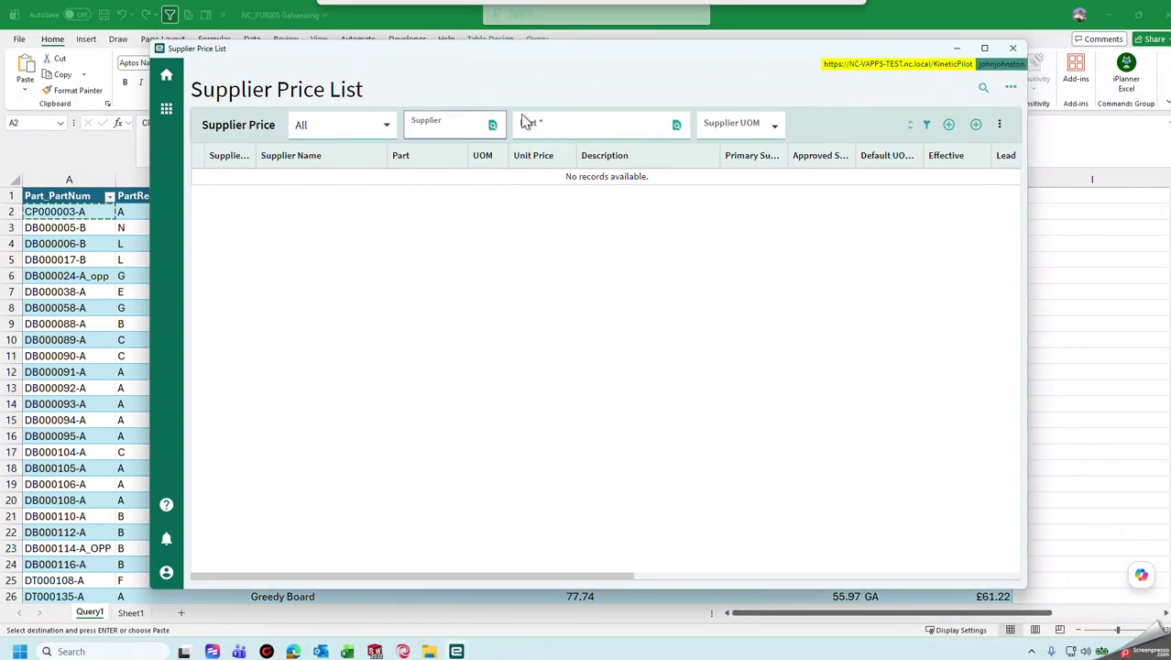
{"action": "left_click", "coordinate": [557, 133]}
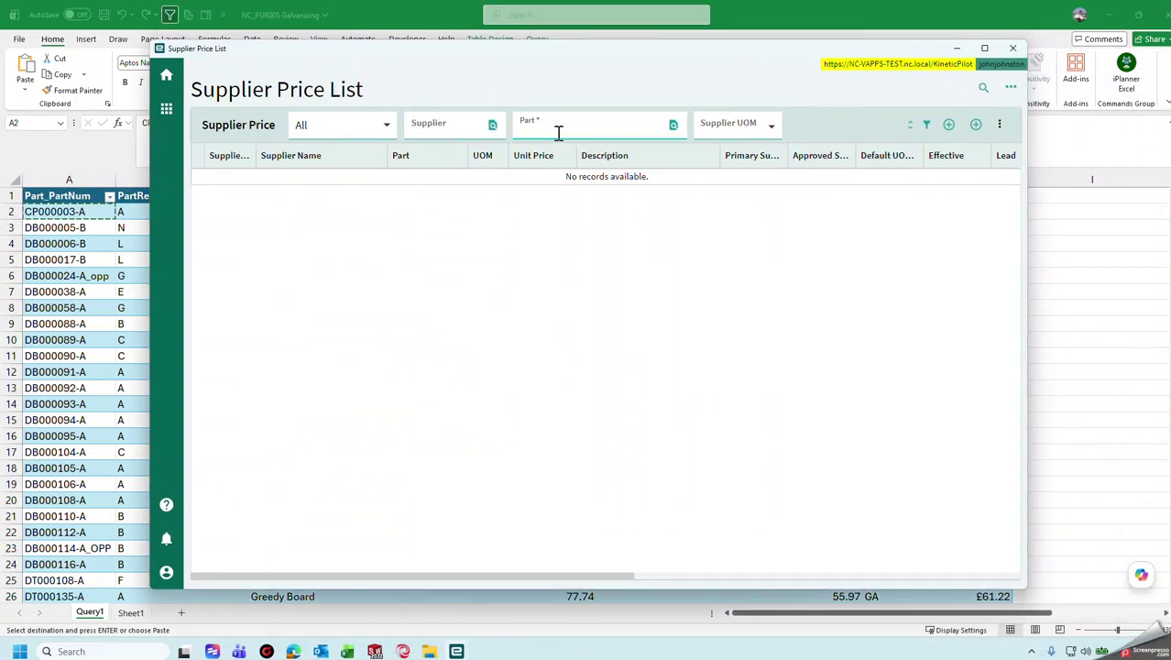
{"action": "key", "text": "ctrl+v"}
{"action": "key", "text": "Tab"}
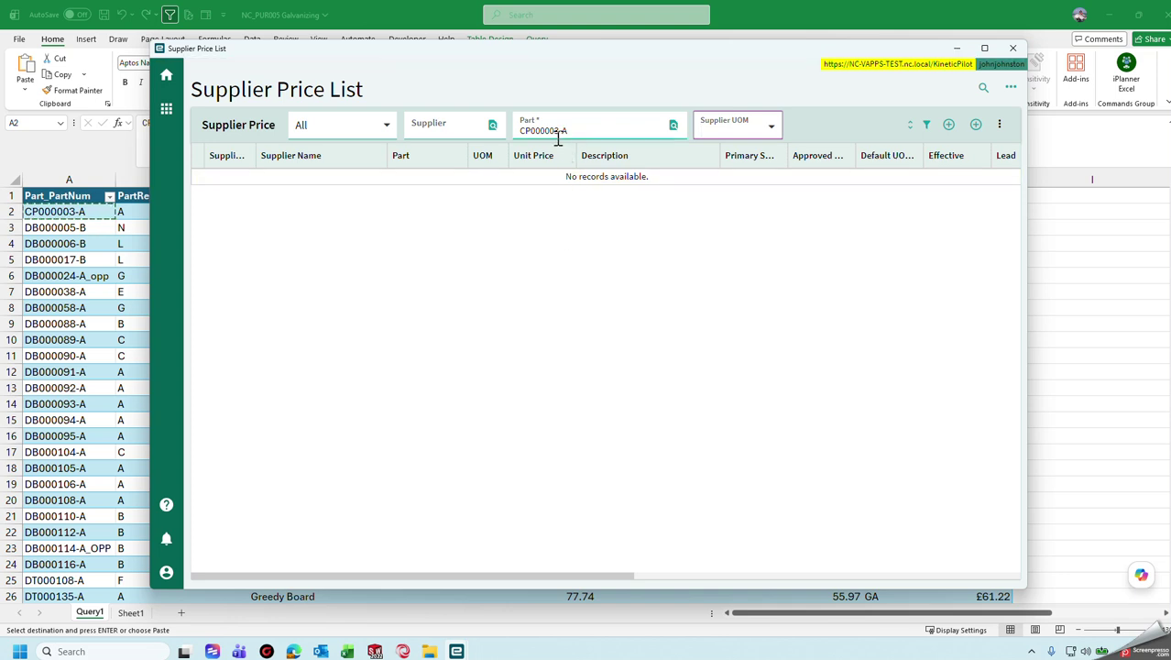
Create a new supplier price for CP000003-A and assign NK Coatings Ltd, found by filtering supplier names on NK.
{"action": "left_click", "coordinate": [977, 131]}
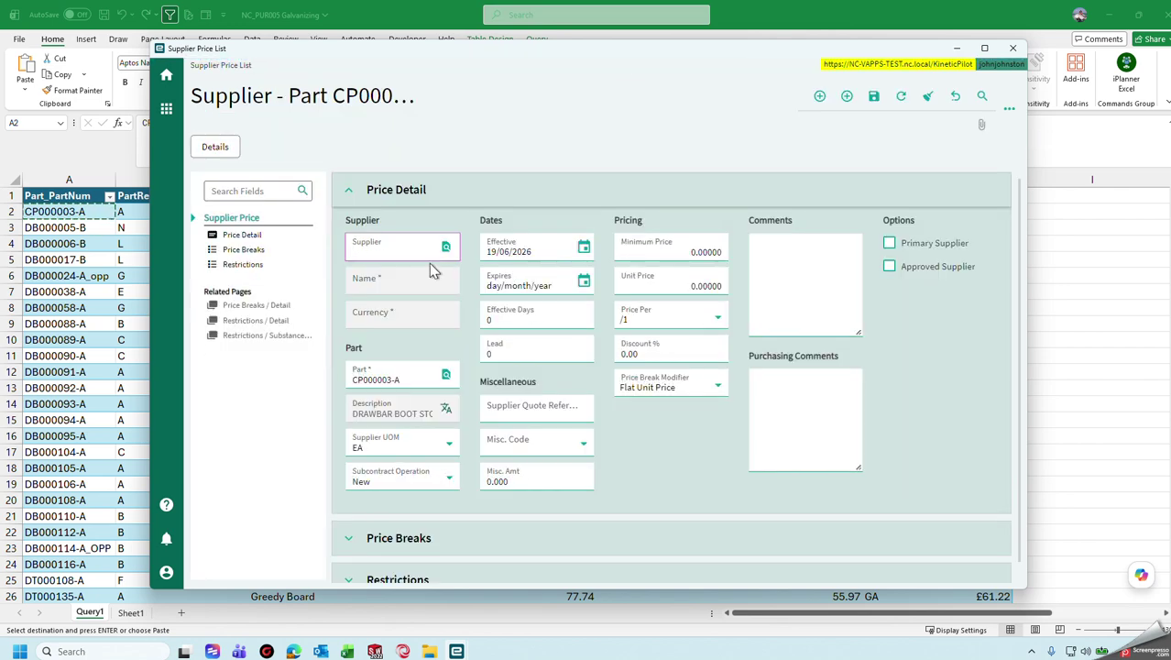
{"action": "left_click", "coordinate": [445, 246]}
{"action": "left_click", "coordinate": [980, 286]}
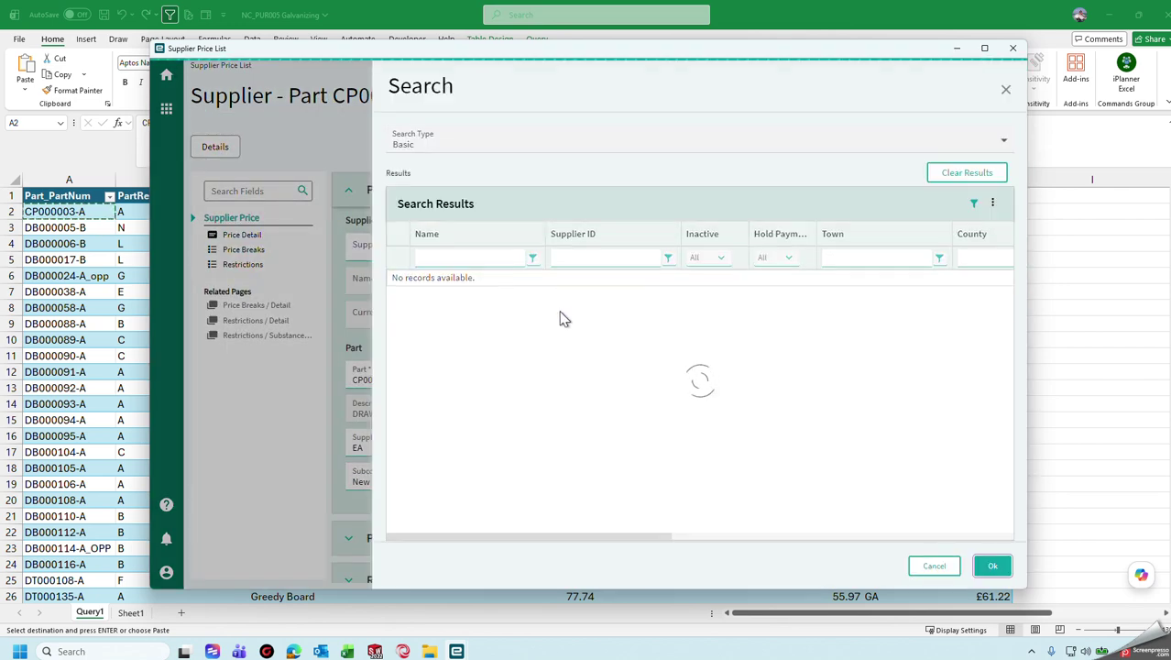
{"action": "left_click", "coordinate": [488, 263]}
{"action": "type", "text": "NK"}
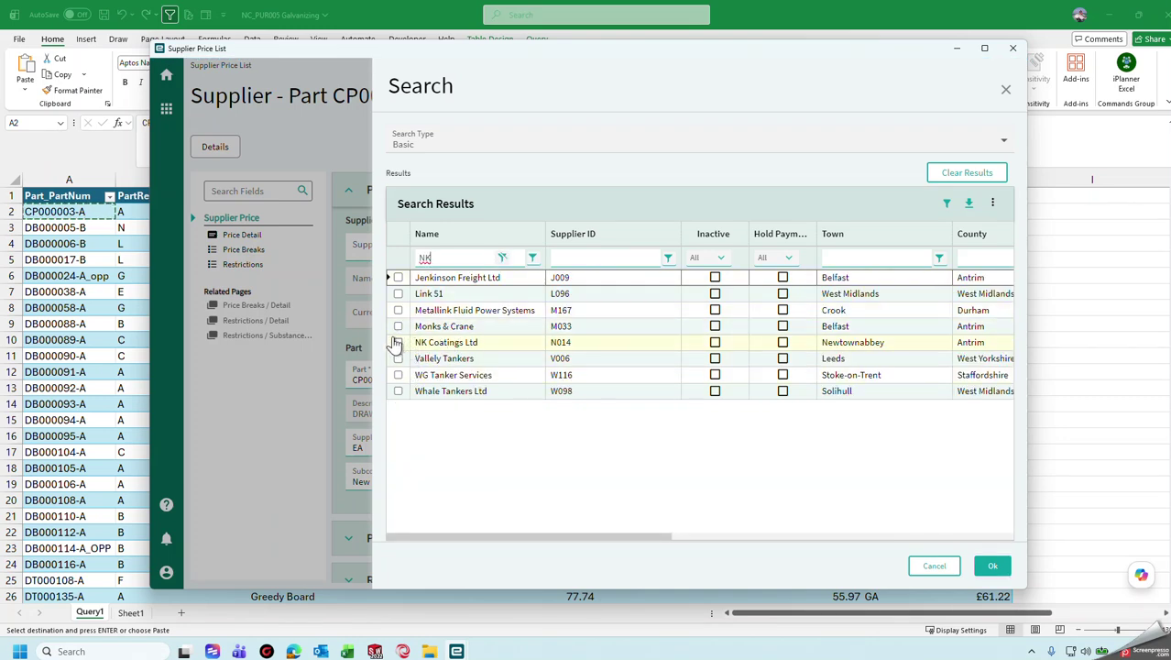
{"action": "left_click", "coordinate": [398, 342]}
{"action": "left_click", "coordinate": [988, 566]}
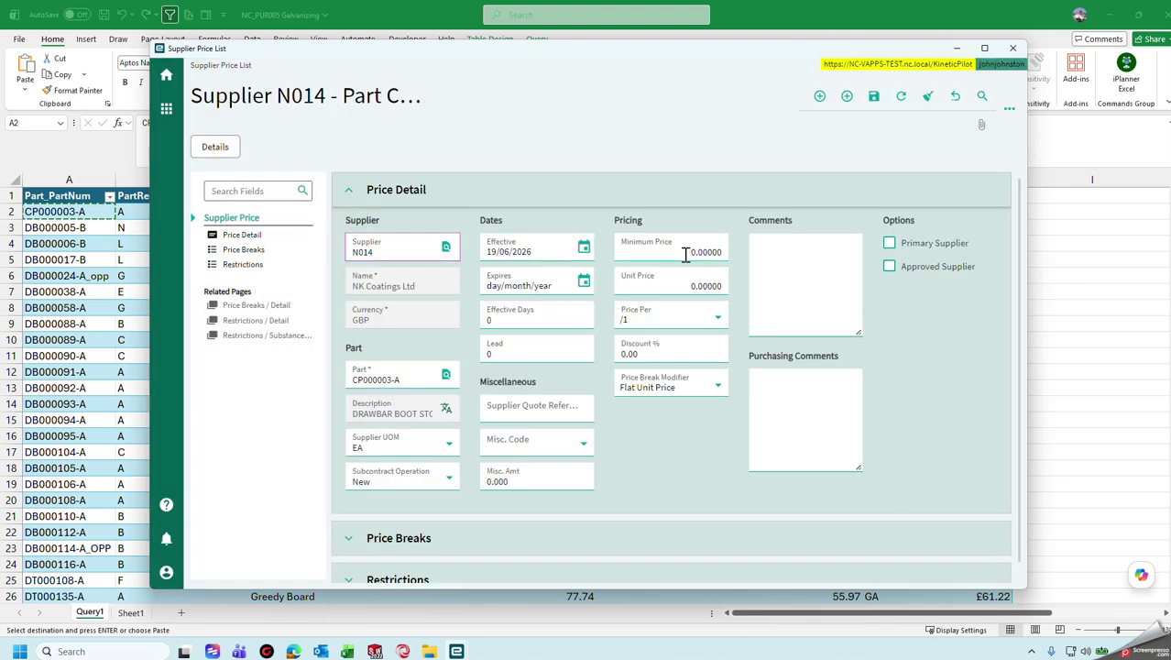
Set the lead to 14 and the unit price to 1.15, and mark NK Coatings as primary and approved supplier.
{"action": "left_click", "coordinate": [526, 356]}
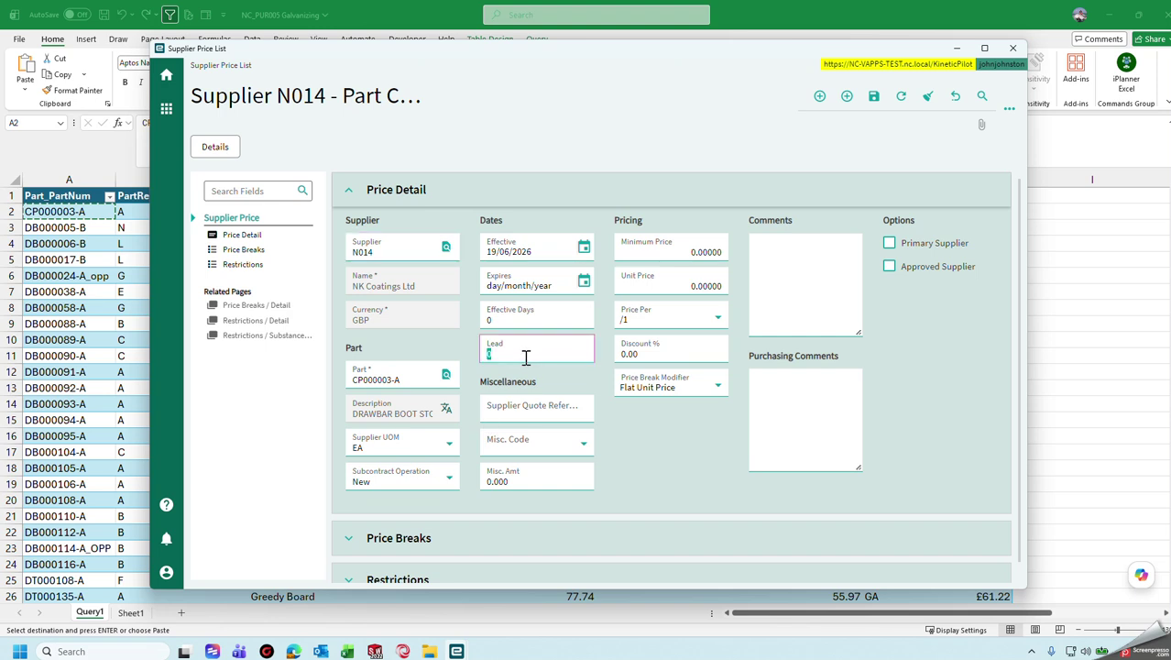
{"action": "type", "text": "14"}
{"action": "key", "text": "Tab"}
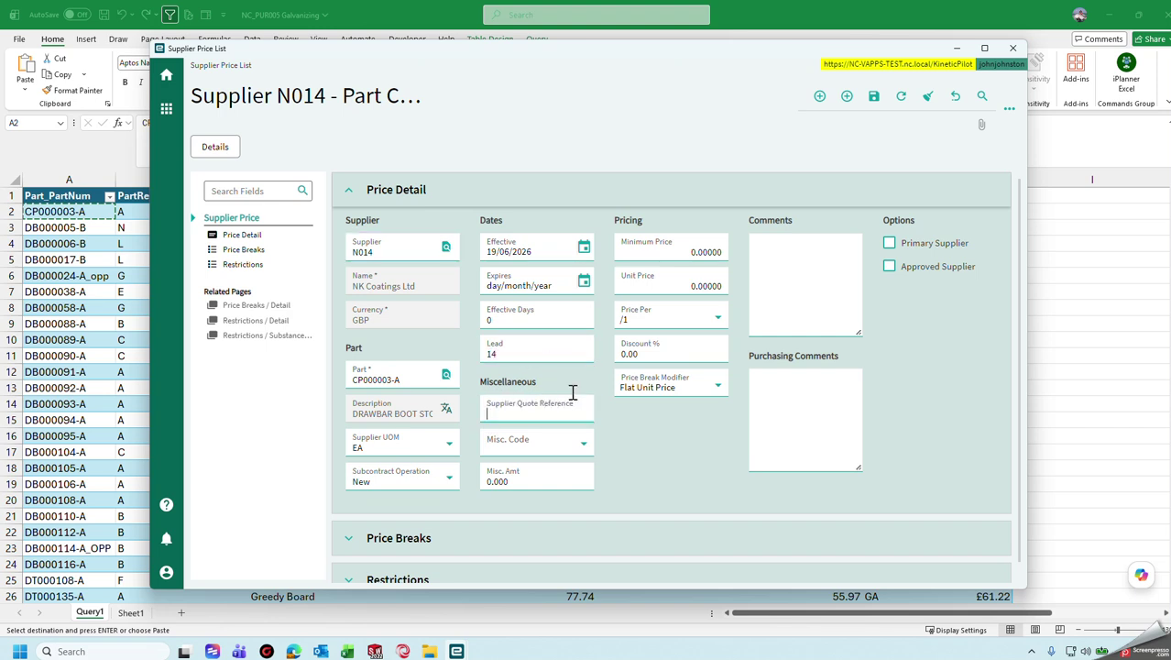
{"action": "left_click", "coordinate": [694, 293]}
{"action": "left_click_drag", "start_coordinate": [831, 47], "coordinate": [687, 47]}
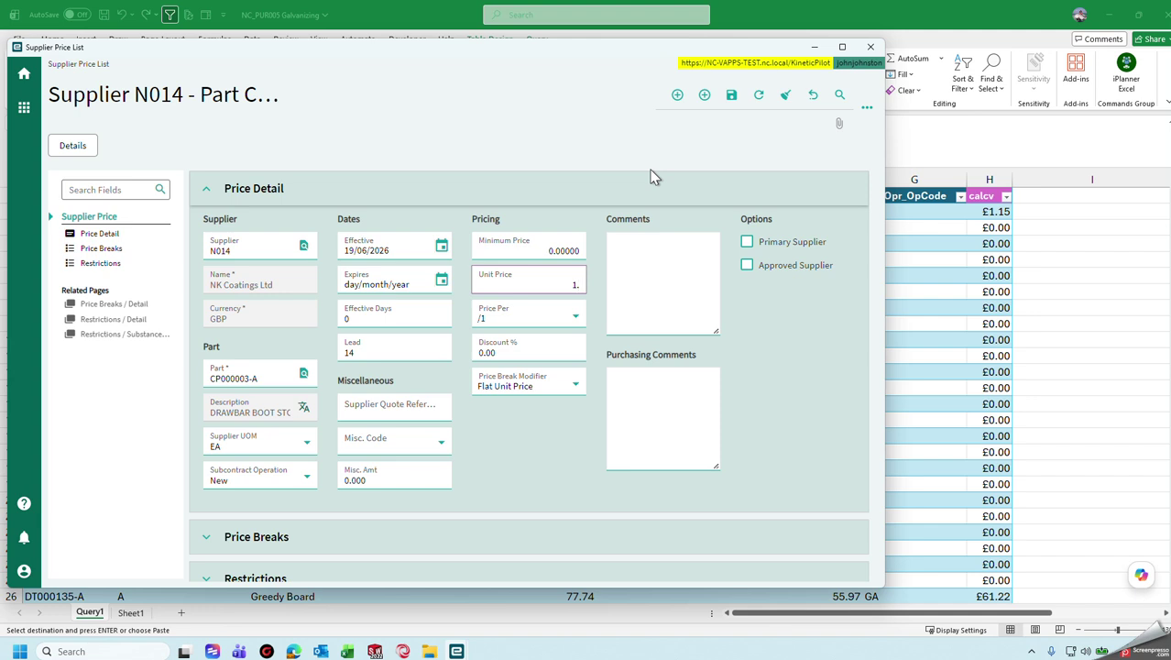
{"action": "left_click", "coordinate": [747, 242]}
{"action": "left_click", "coordinate": [749, 267]}
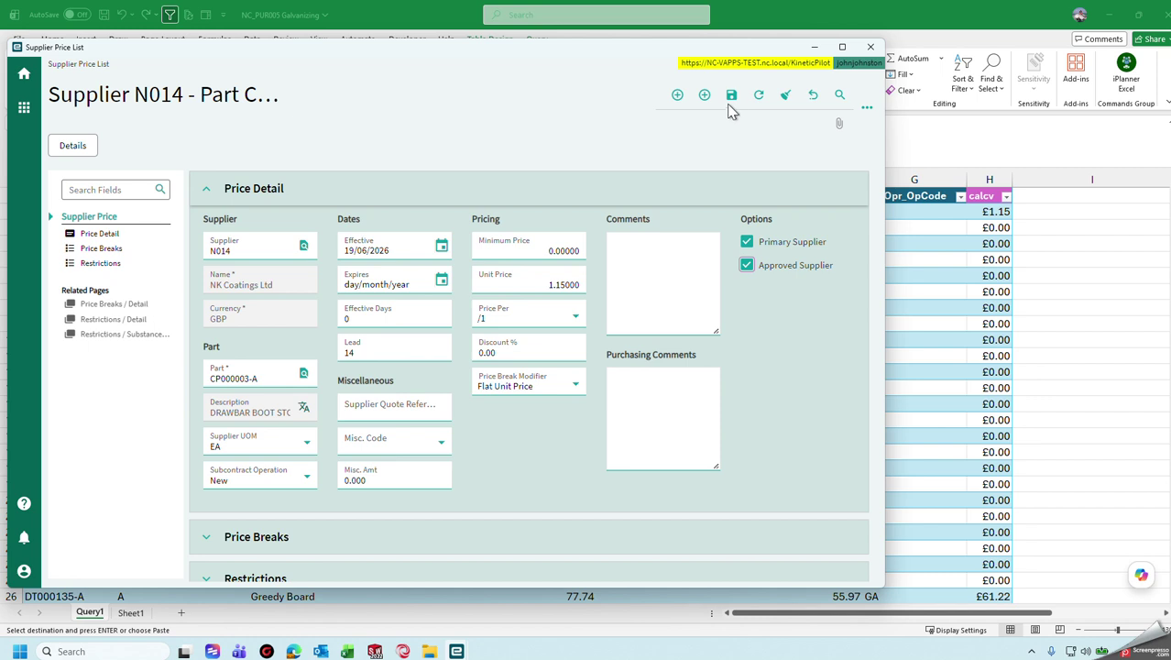
Set the supplier price's subcontract operation to Galvanising (Subcontract) and save the record.
{"action": "left_click", "coordinate": [308, 480]}
{"action": "left_click", "coordinate": [263, 381]}
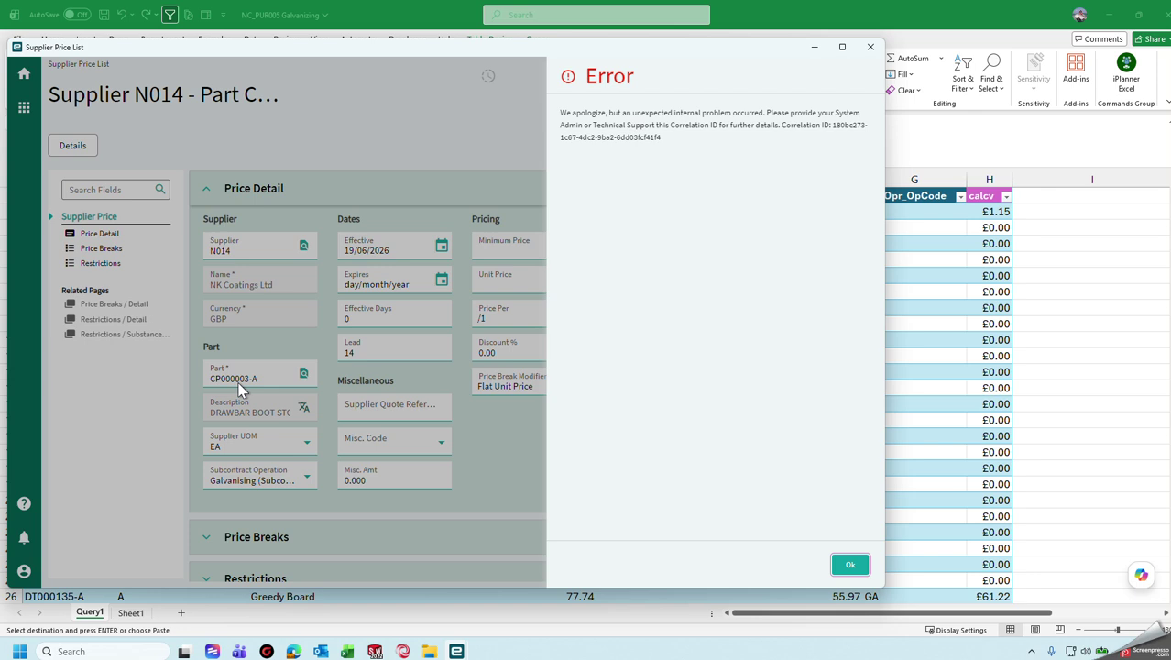
{"action": "left_click", "coordinate": [849, 564]}
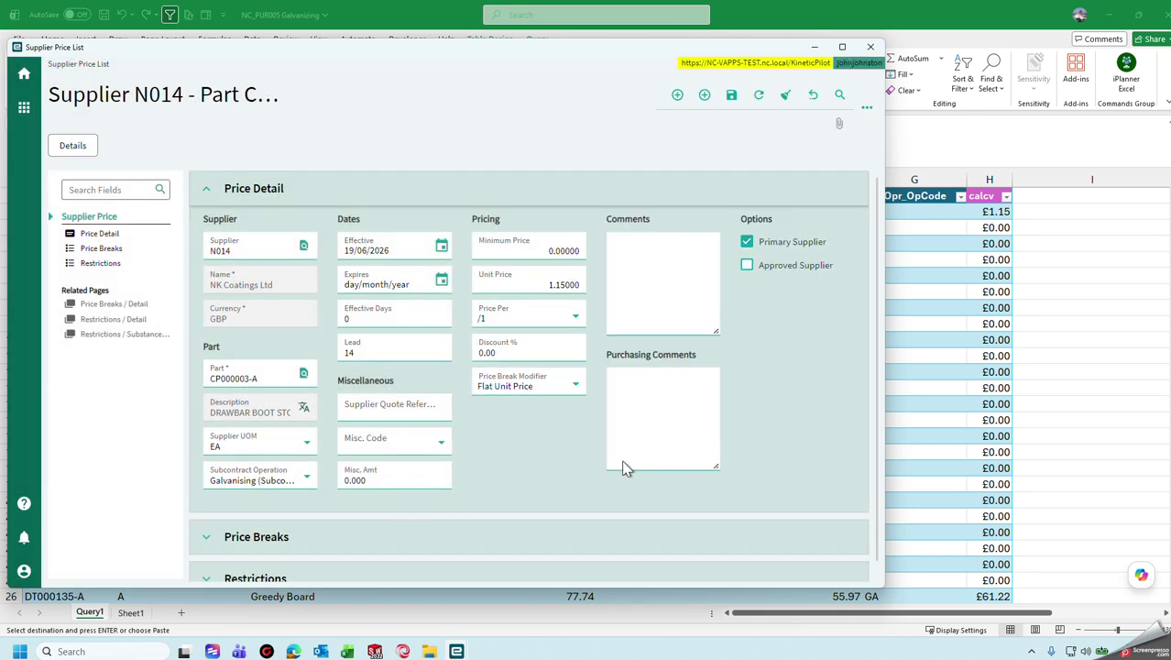
{"action": "left_click", "coordinate": [733, 95]}
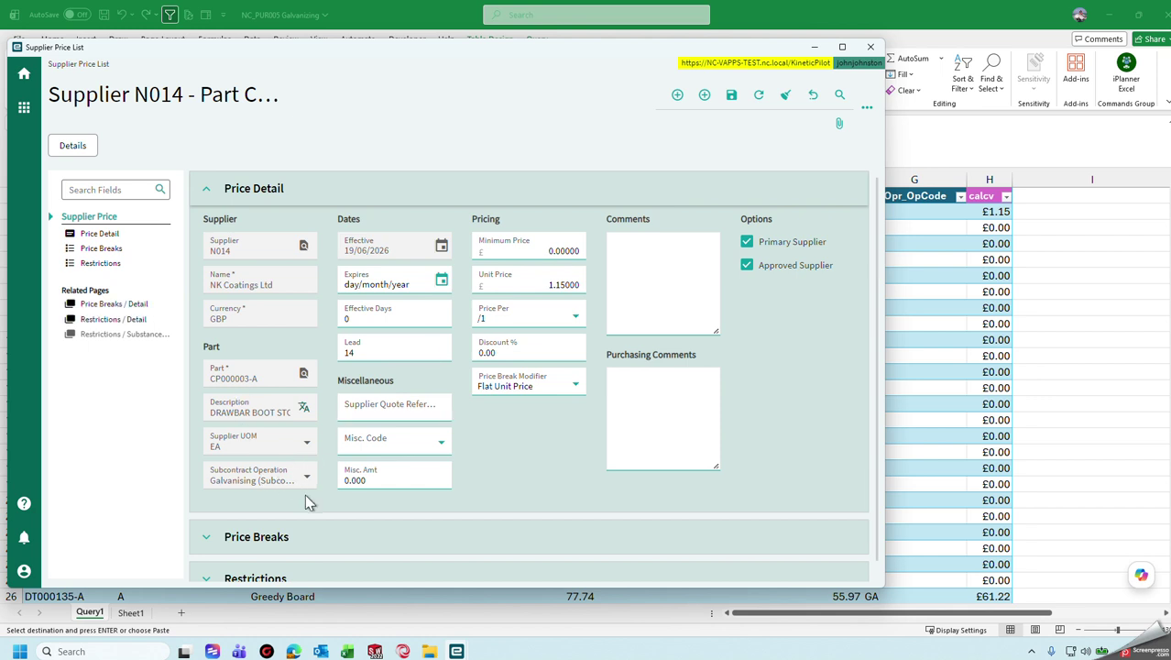
Review CP000003-A's entry in the supplier price list, widening the window and Operation column, and close the list.
{"action": "left_click", "coordinate": [87, 63]}
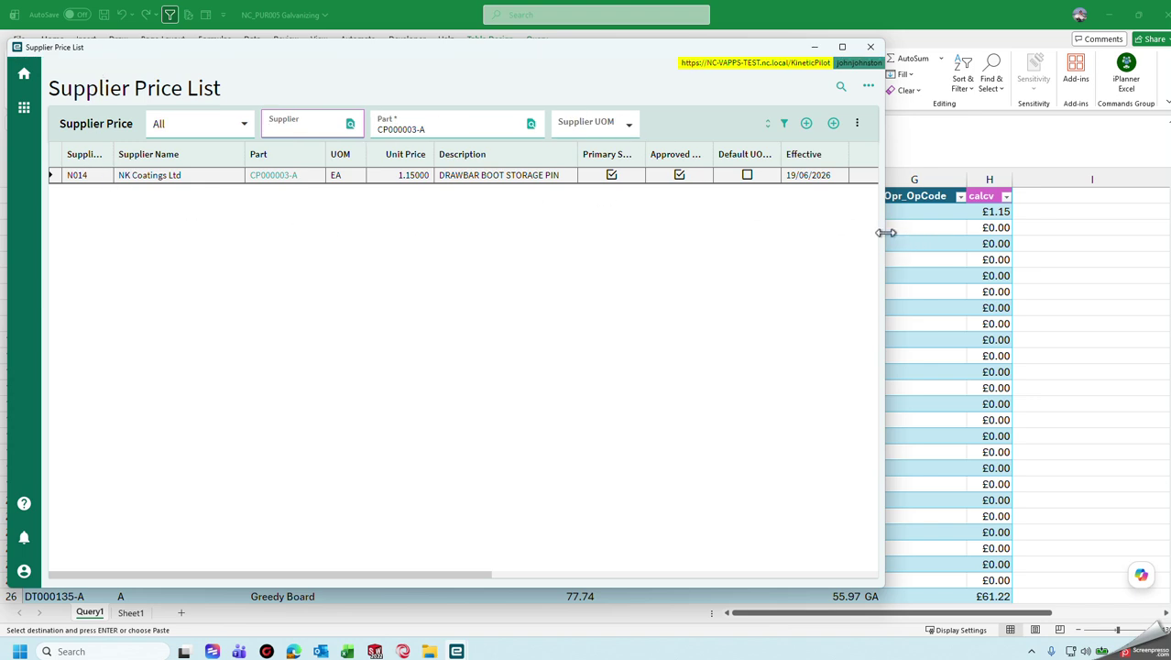
{"action": "left_click_drag", "start_coordinate": [885, 233], "coordinate": [1134, 235]}
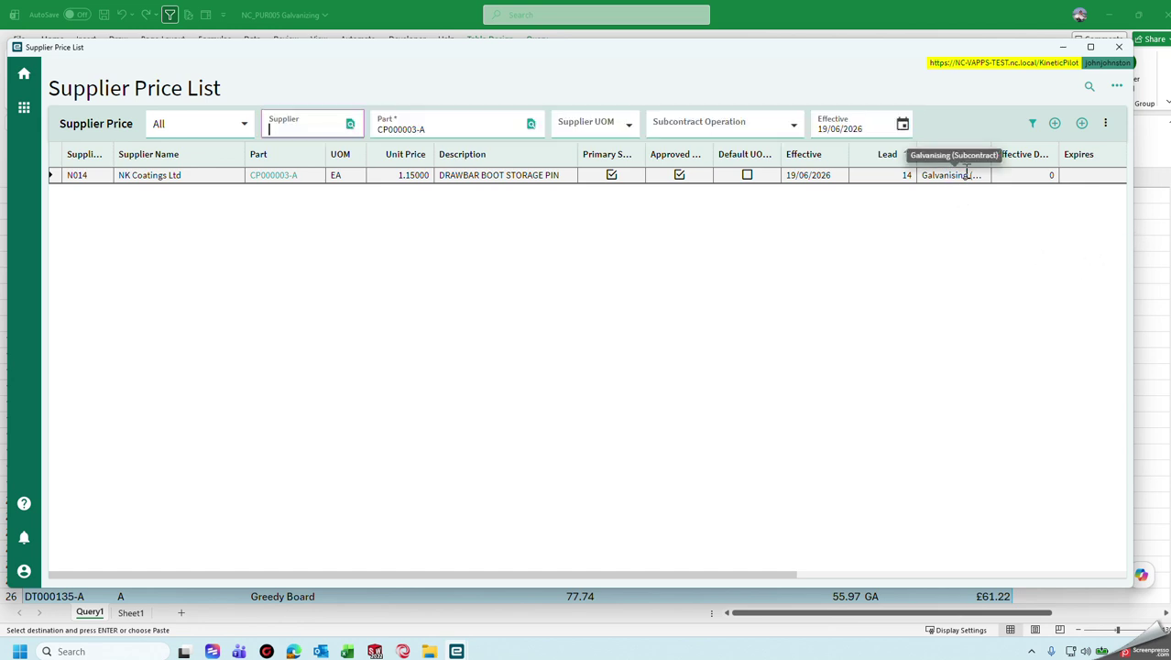
{"action": "left_click_drag", "start_coordinate": [987, 150], "coordinate": [1040, 147]}
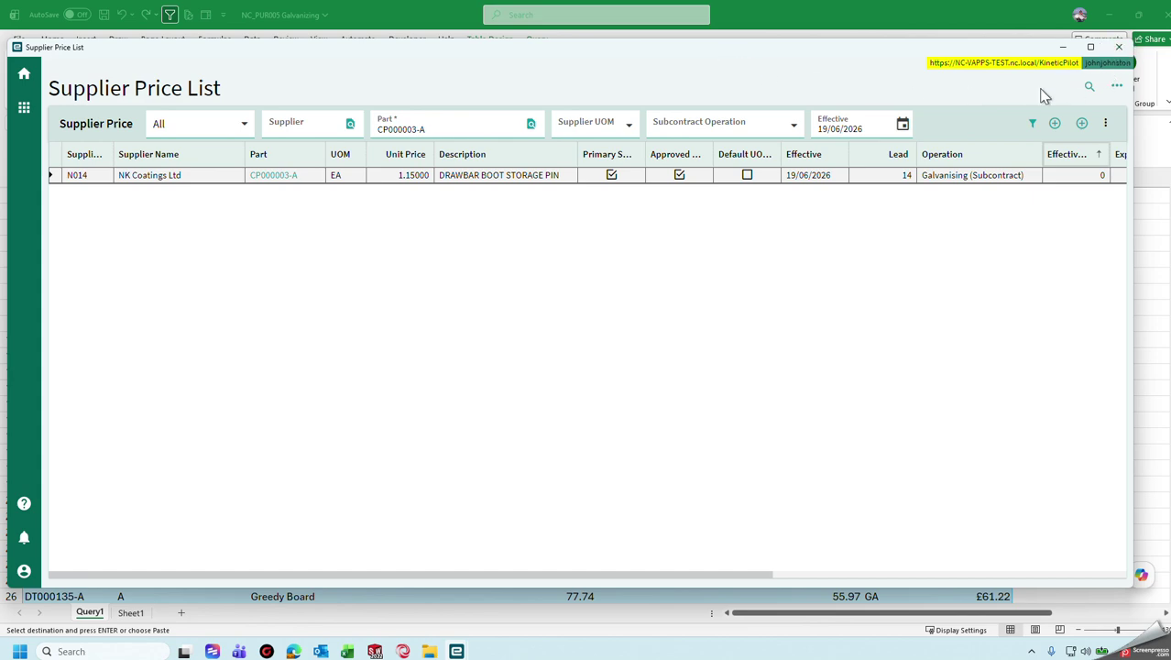
{"action": "left_click", "coordinate": [1120, 50]}
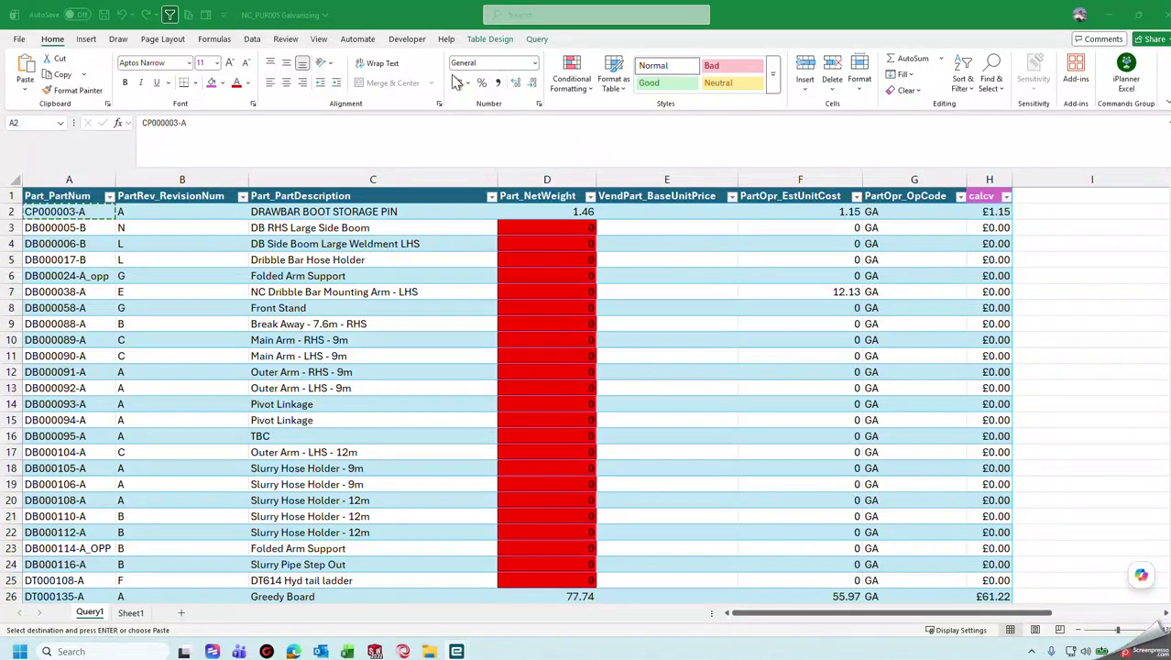
Refresh the Excel query and compare CP000003-A's supplier base price, estimated unit cost and calculated cost.
{"action": "left_click", "coordinate": [189, 15]}
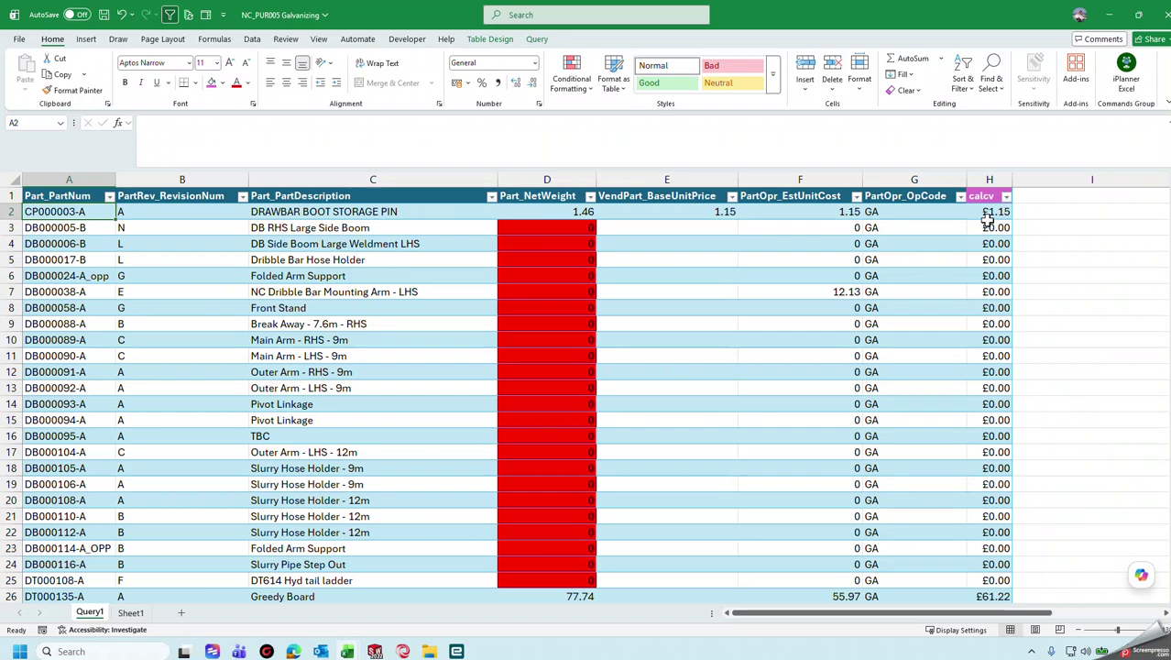
{"action": "left_click_drag", "start_coordinate": [988, 216], "coordinate": [724, 211]}
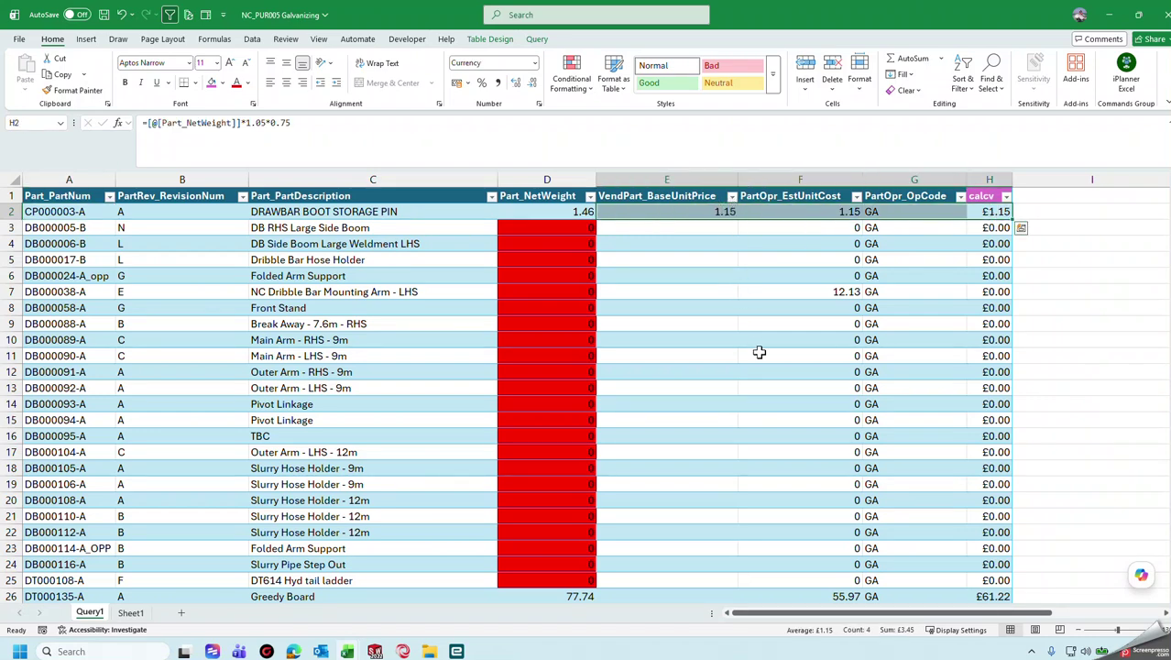
{"action": "left_click", "coordinate": [1084, 209]}
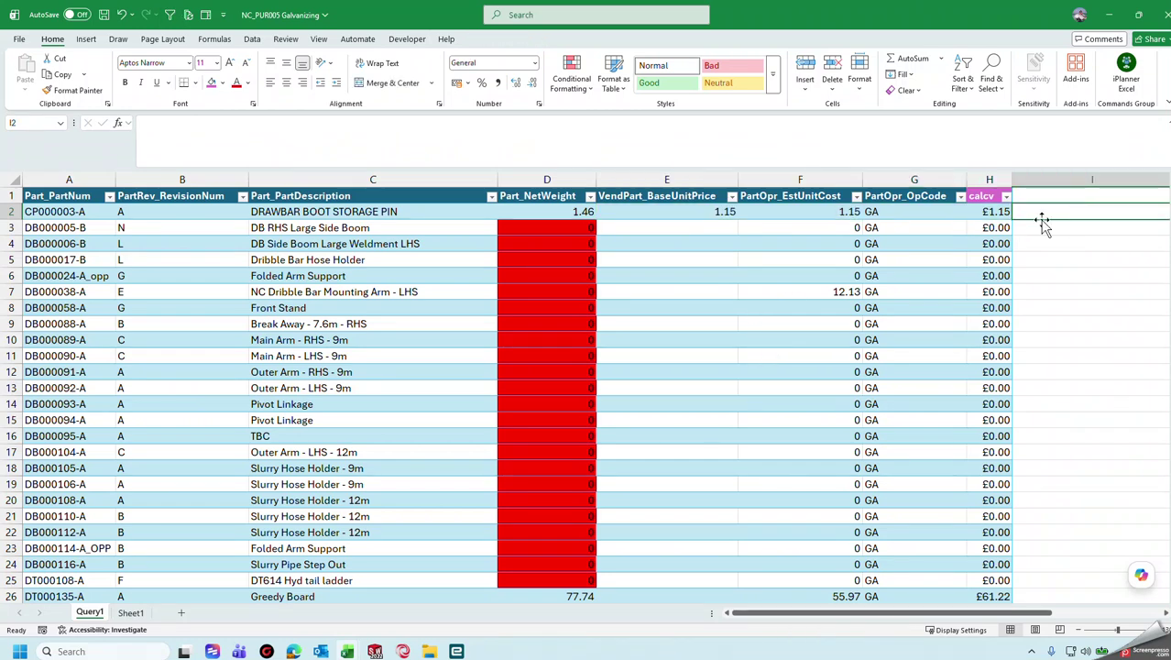
Look through the galvanised parts list for missing net weights, supplier prices and estimated unit costs, ending at the 17ft 6 Lagoon mixer.
{"action": "left_click_drag", "start_coordinate": [989, 613], "coordinate": [1030, 615]}
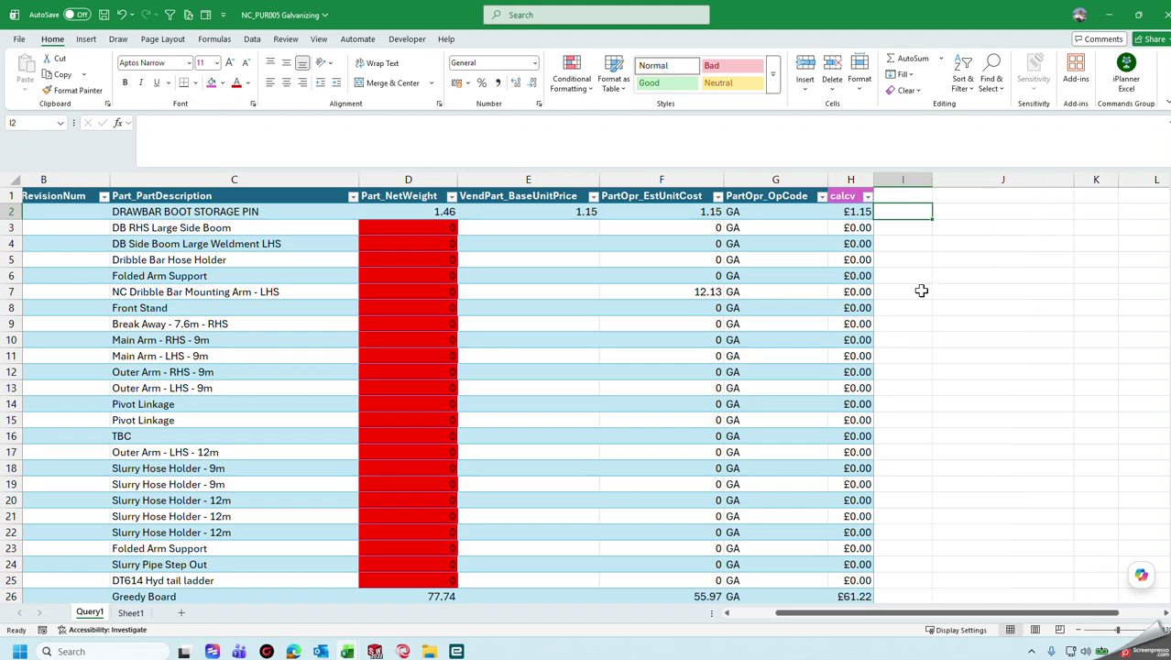
{"action": "left_click_drag", "start_coordinate": [811, 613], "coordinate": [770, 623]}
{"action": "left_click", "coordinate": [679, 340]}
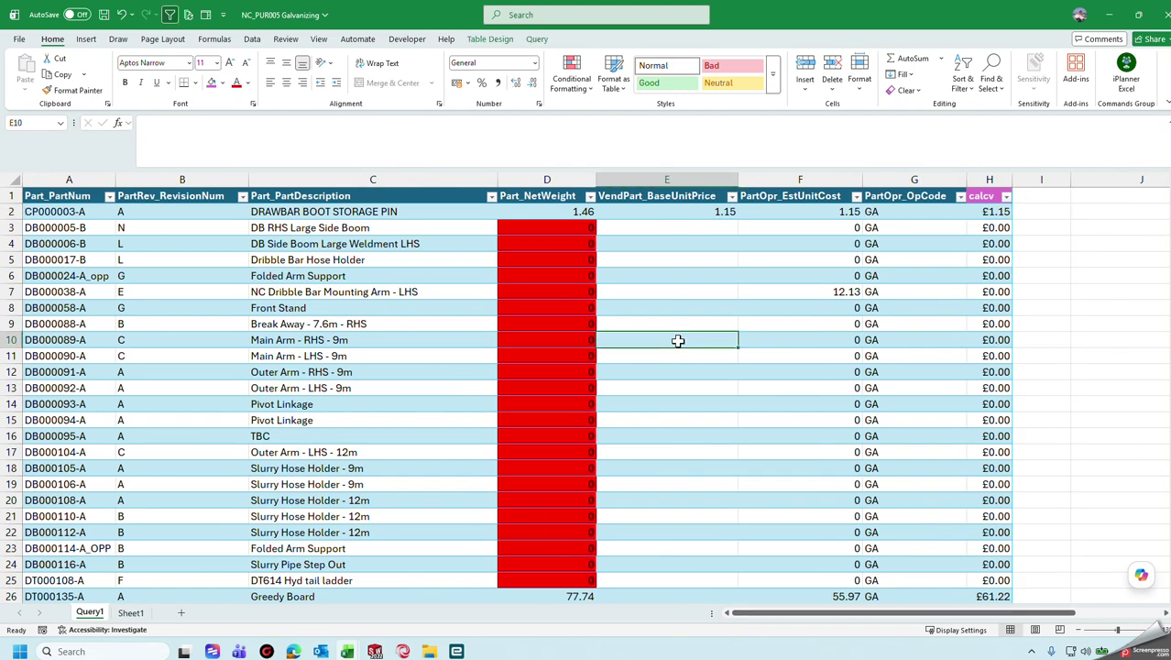
{"action": "scroll", "coordinate": [320, 303], "scroll_direction": "down", "scroll_amount": 1}
{"action": "scroll", "coordinate": [321, 307], "scroll_direction": "up", "scroll_amount": 1}
{"action": "left_click", "coordinate": [454, 179]}
{"action": "scroll", "coordinate": [499, 316], "scroll_direction": "down", "scroll_amount": 8}
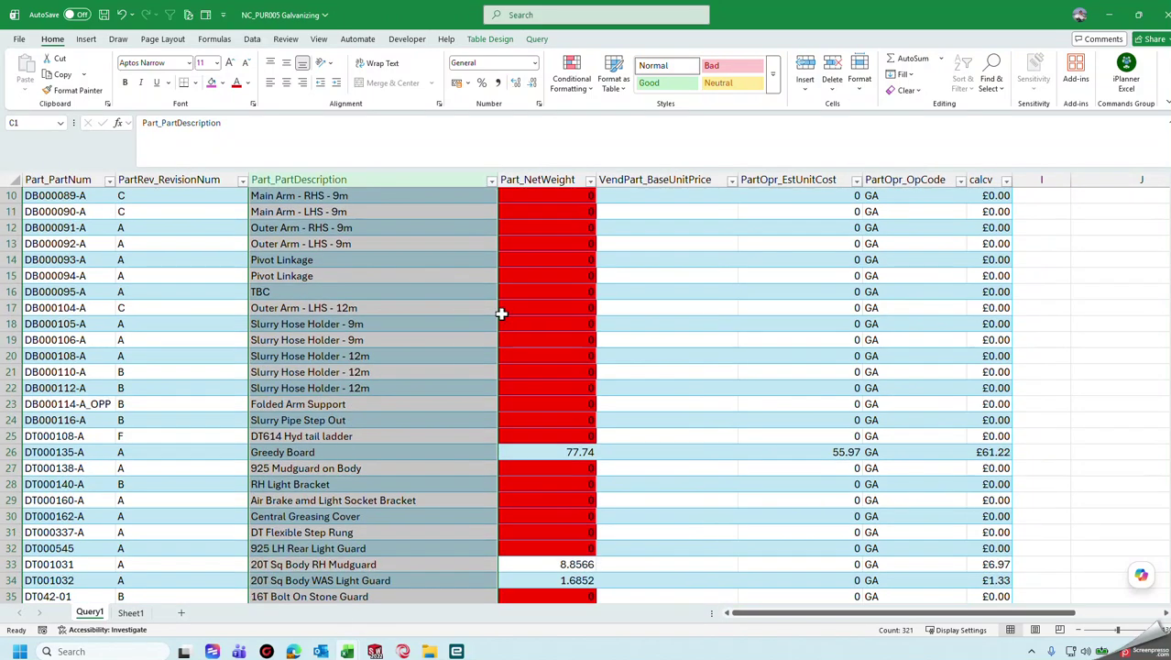
{"action": "scroll", "coordinate": [511, 340], "scroll_direction": "down", "scroll_amount": 11}
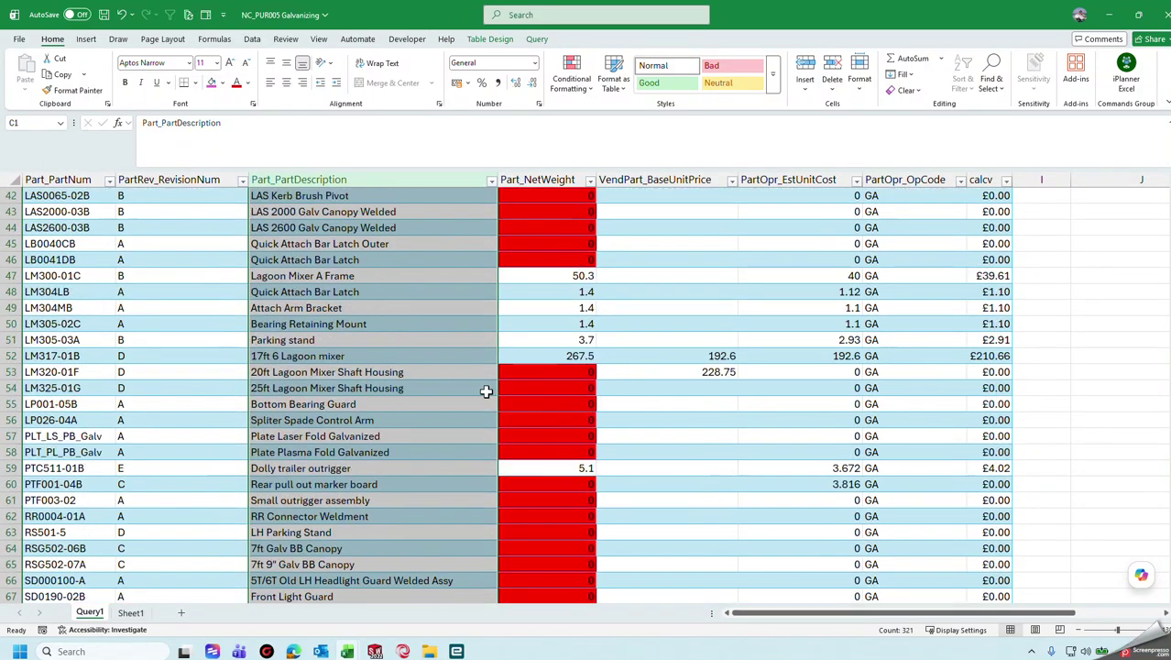
{"action": "scroll", "coordinate": [653, 431], "scroll_direction": "down", "scroll_amount": 3}
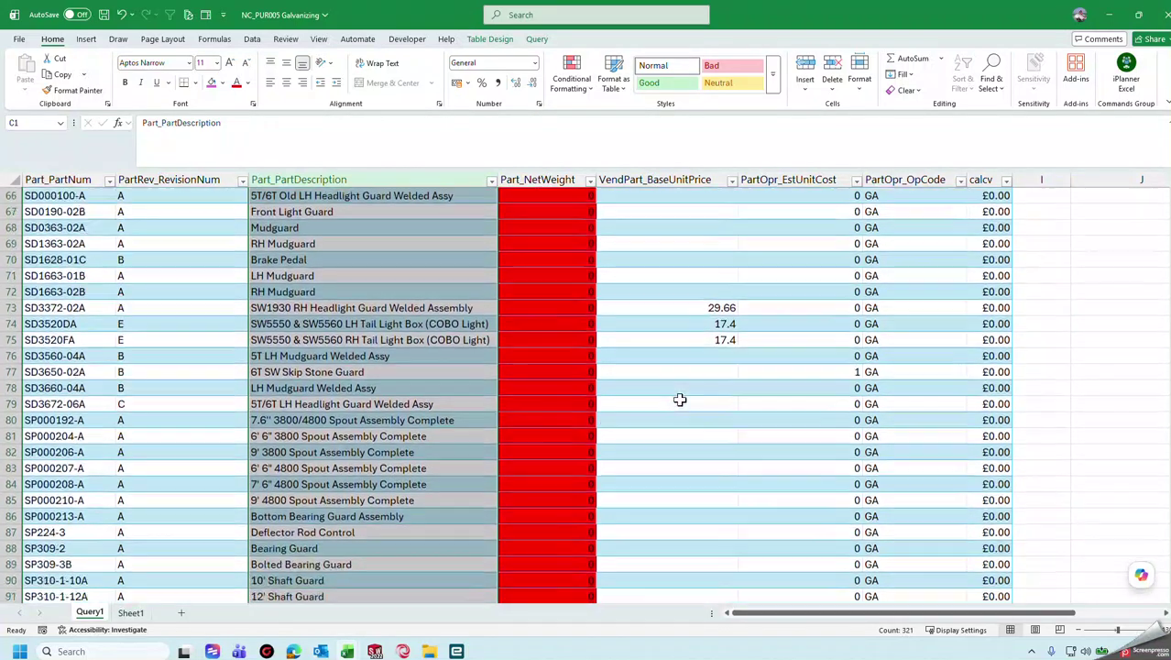
{"action": "scroll", "coordinate": [718, 417], "scroll_direction": "up", "scroll_amount": 8}
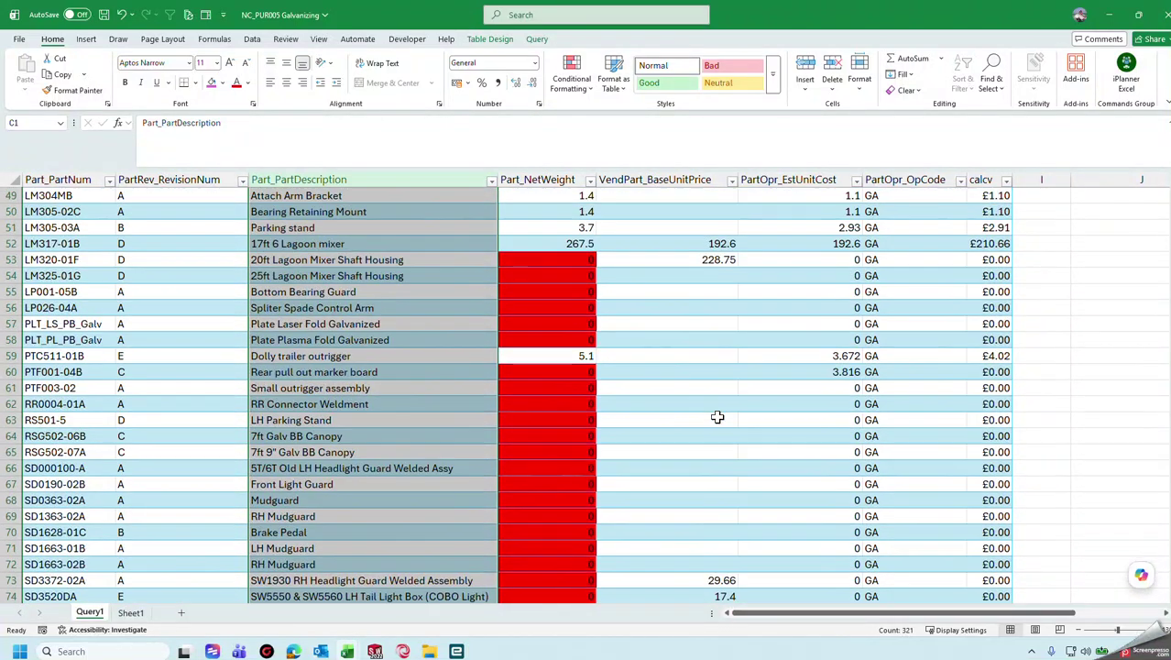
{"action": "left_click", "coordinate": [415, 339]}
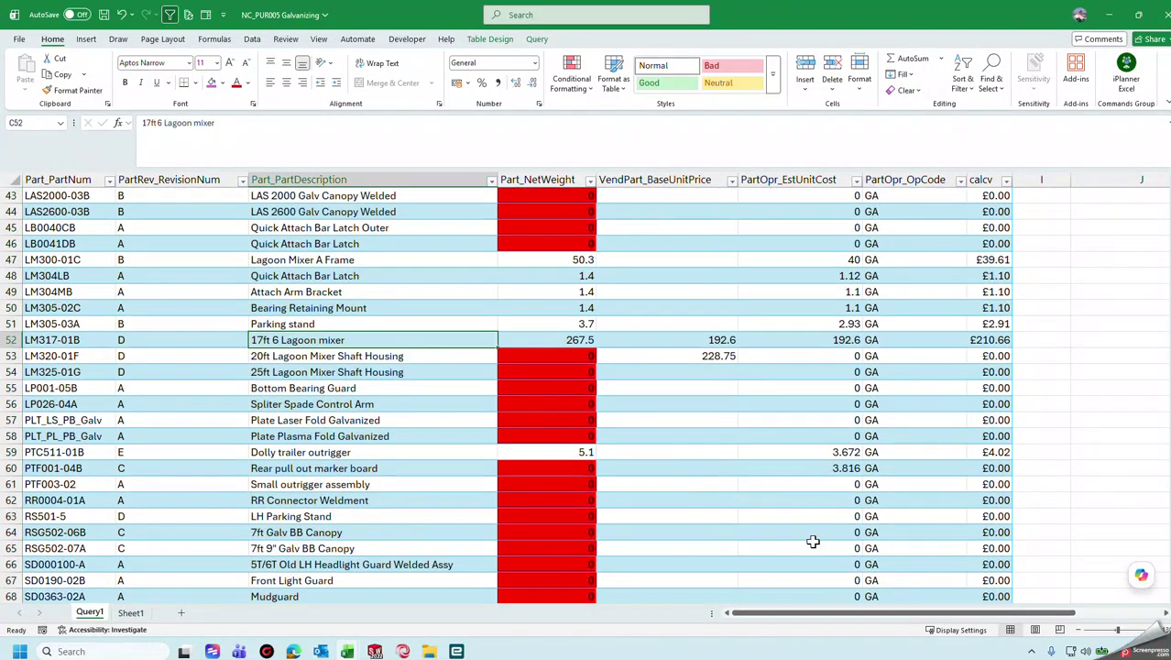